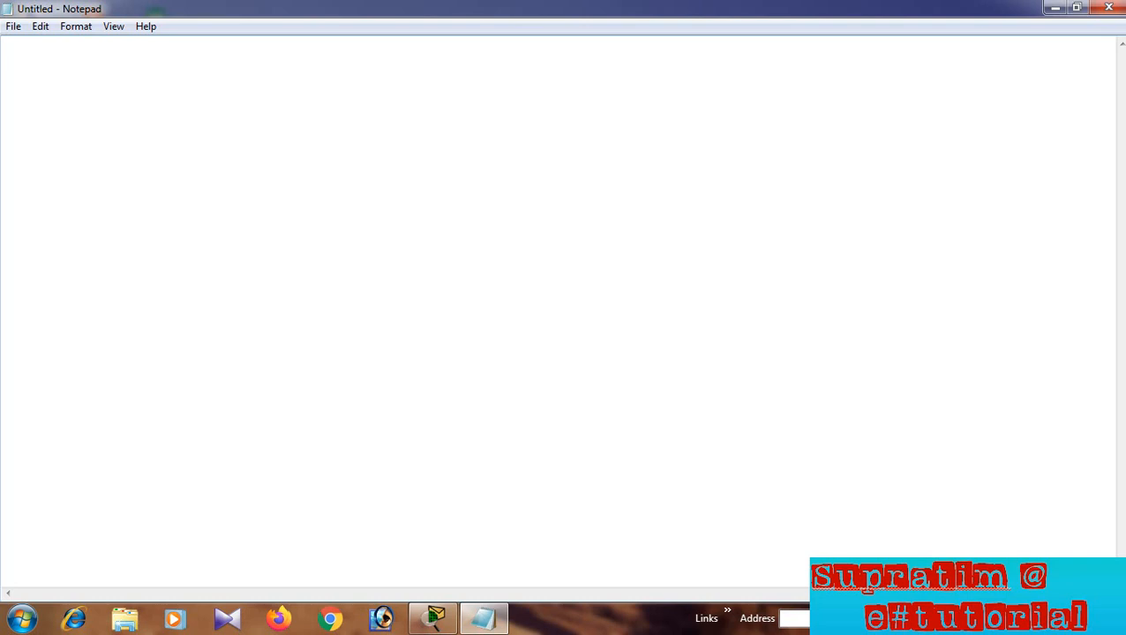
Write the heading HUB in the blank Notepad document and open Paint
text(HUB)
key(super)
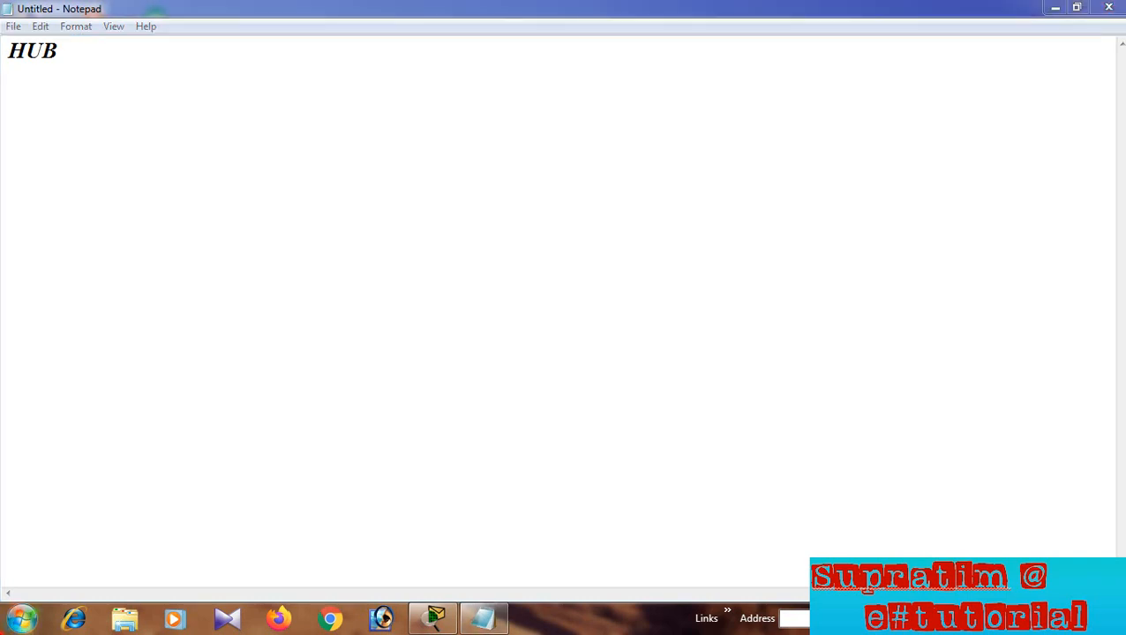
text(pai)
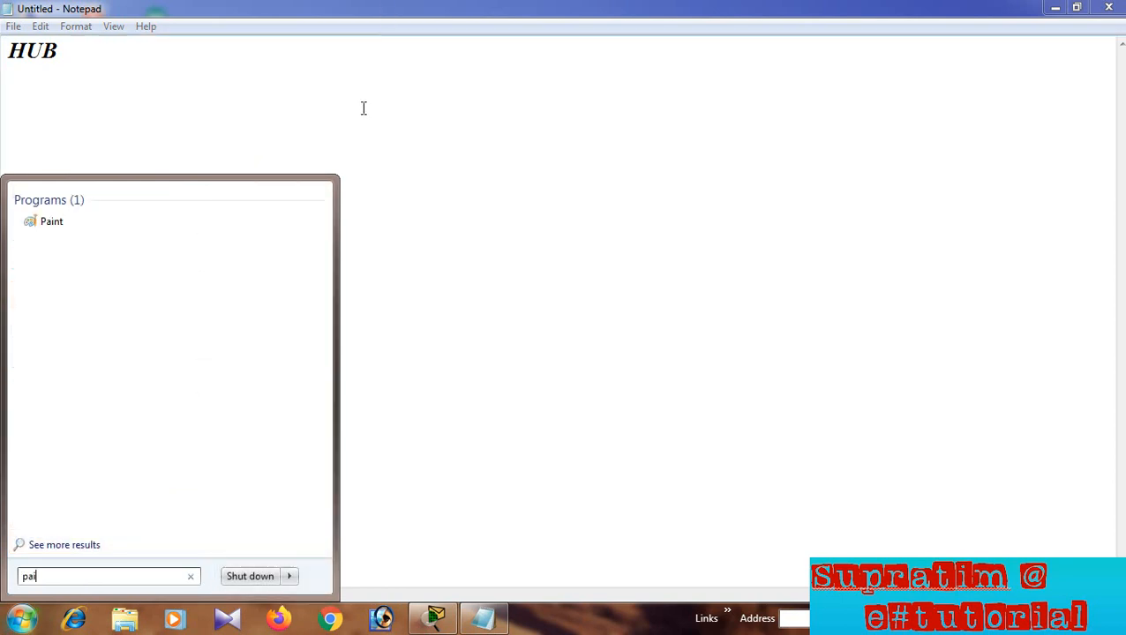
click(75, 221)
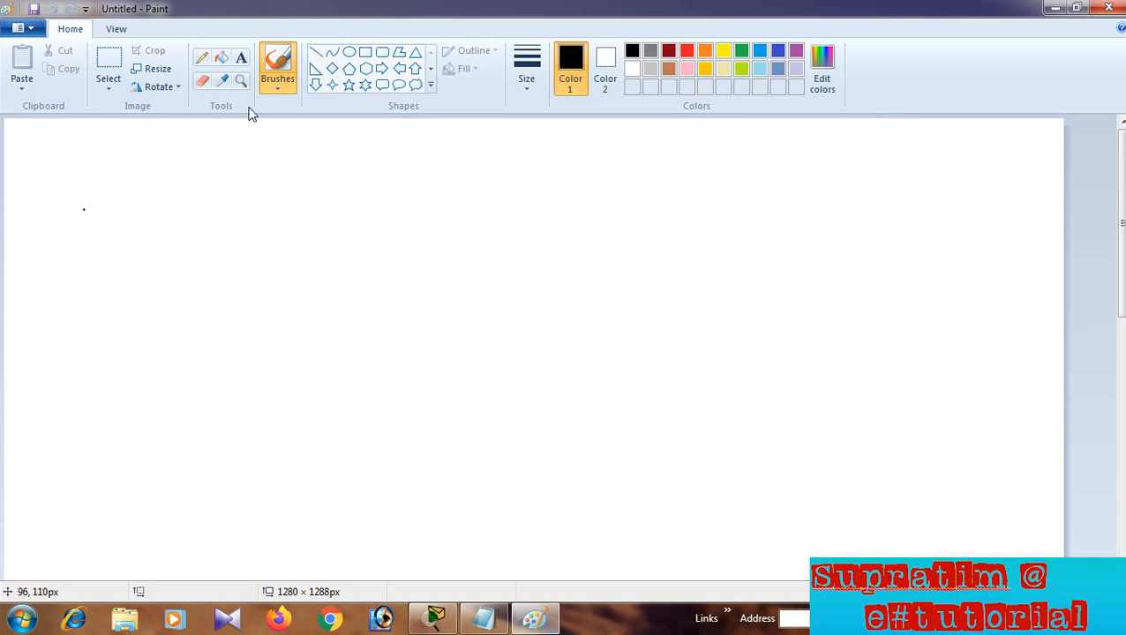
Draw a wide rectangle about 588 × 134 px and an upper row of three small boxes inside it, each about 54–63 × 37 px
click(364, 51)
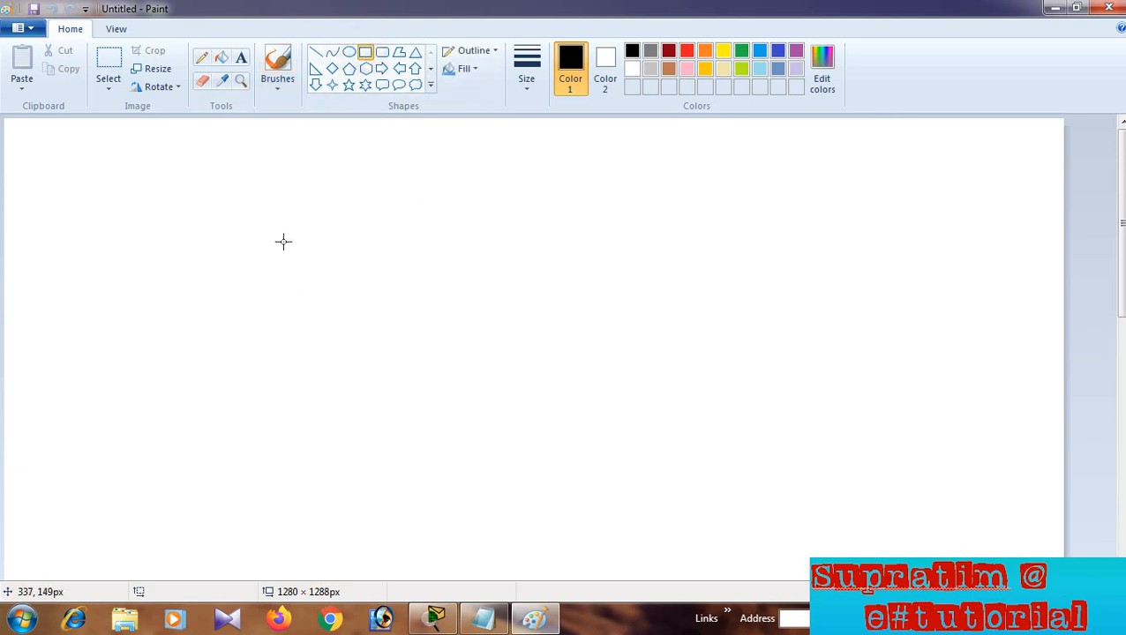
drag(283, 242, 771, 353)
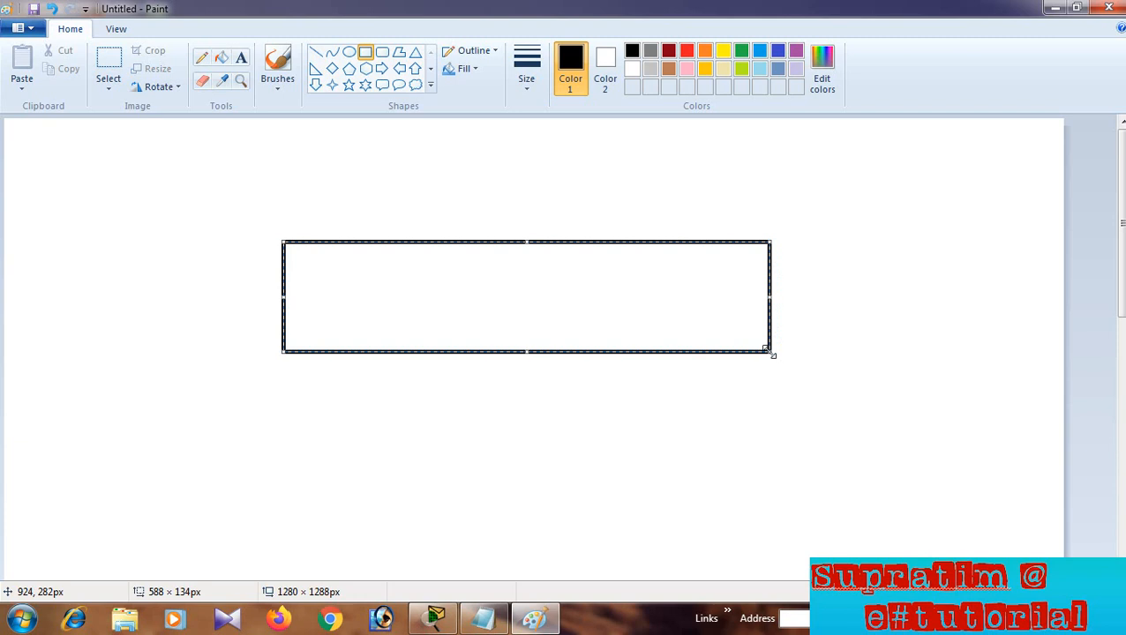
click(365, 51)
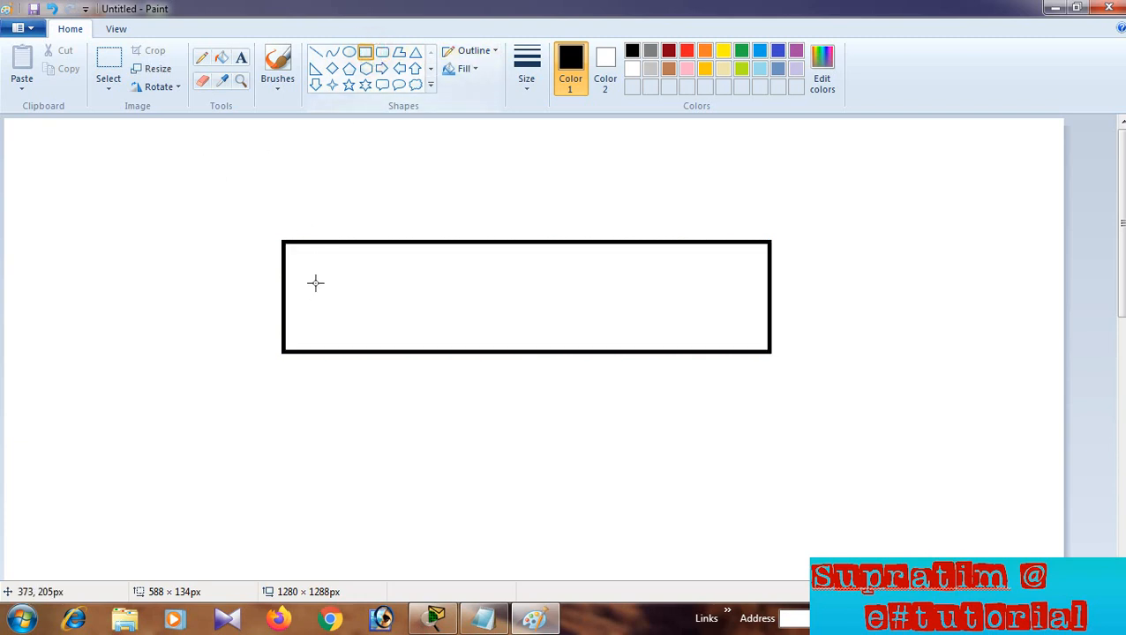
drag(312, 259, 358, 290)
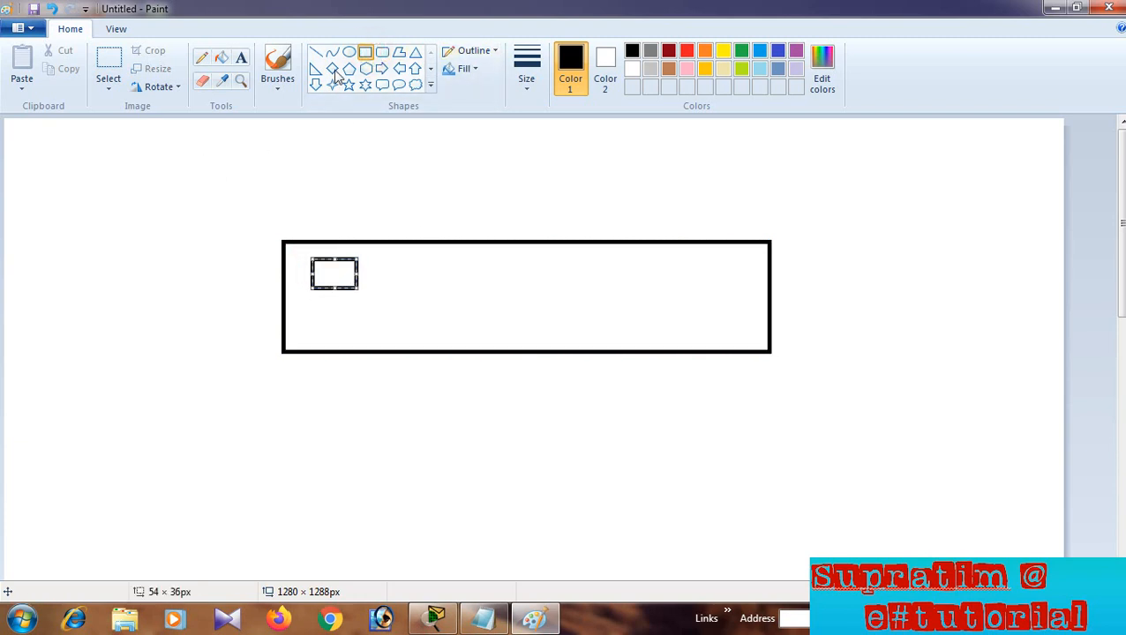
click(364, 51)
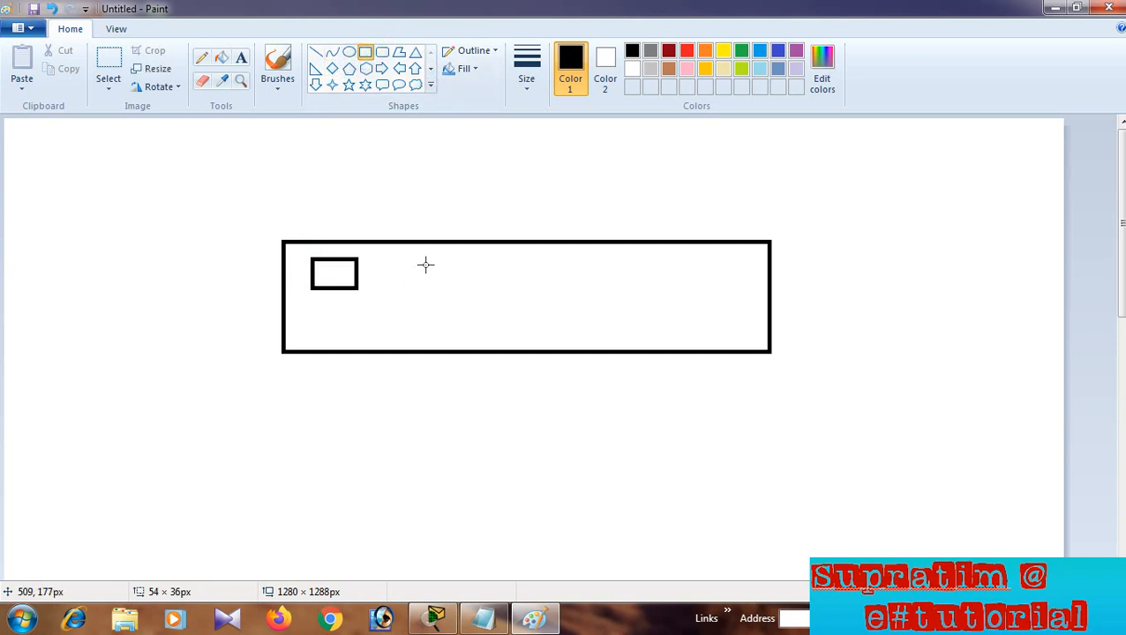
drag(426, 264, 475, 292)
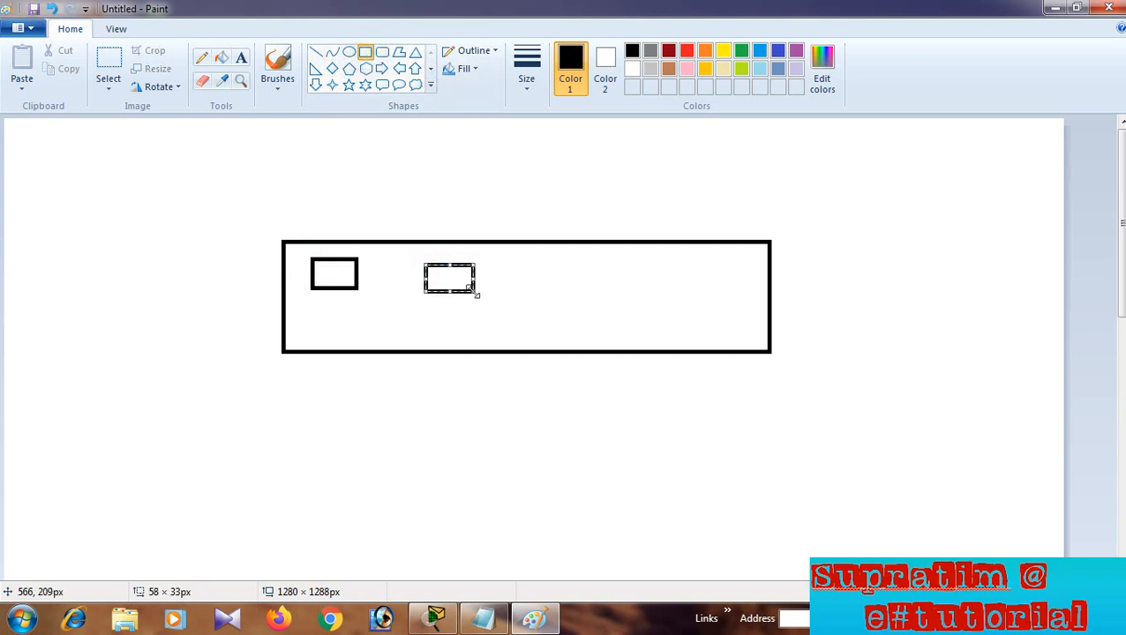
drag(430, 263, 447, 289)
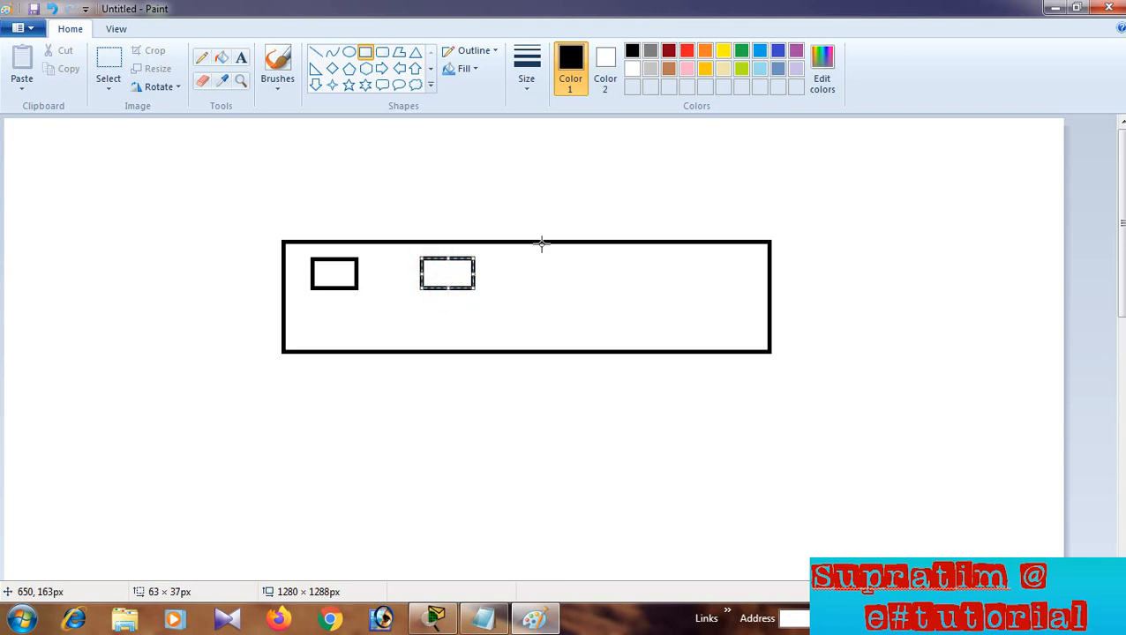
click(364, 50)
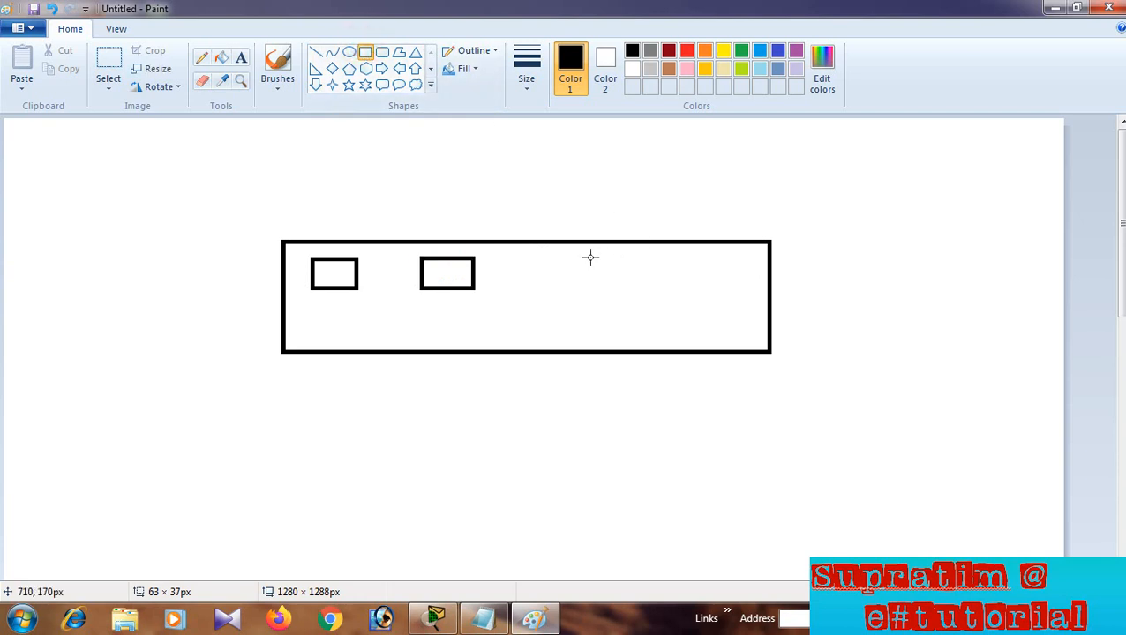
drag(588, 255, 637, 288)
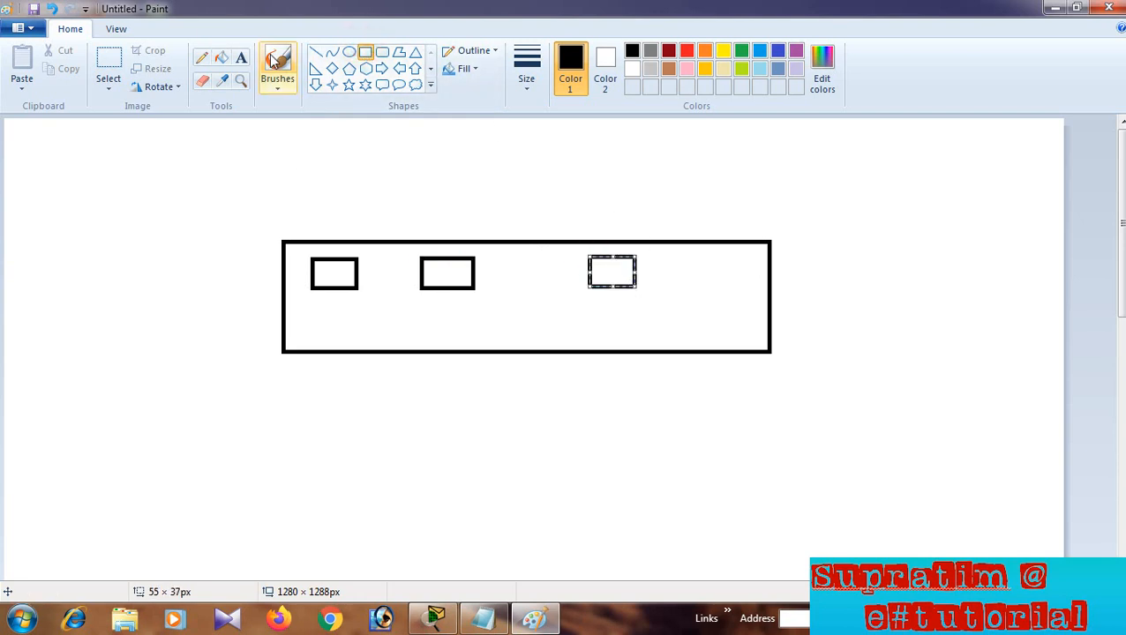
Draw a lower row of three small boxes inside the wide rectangle, each about 54–61 × 35–40 px, beneath the upper three
click(363, 51)
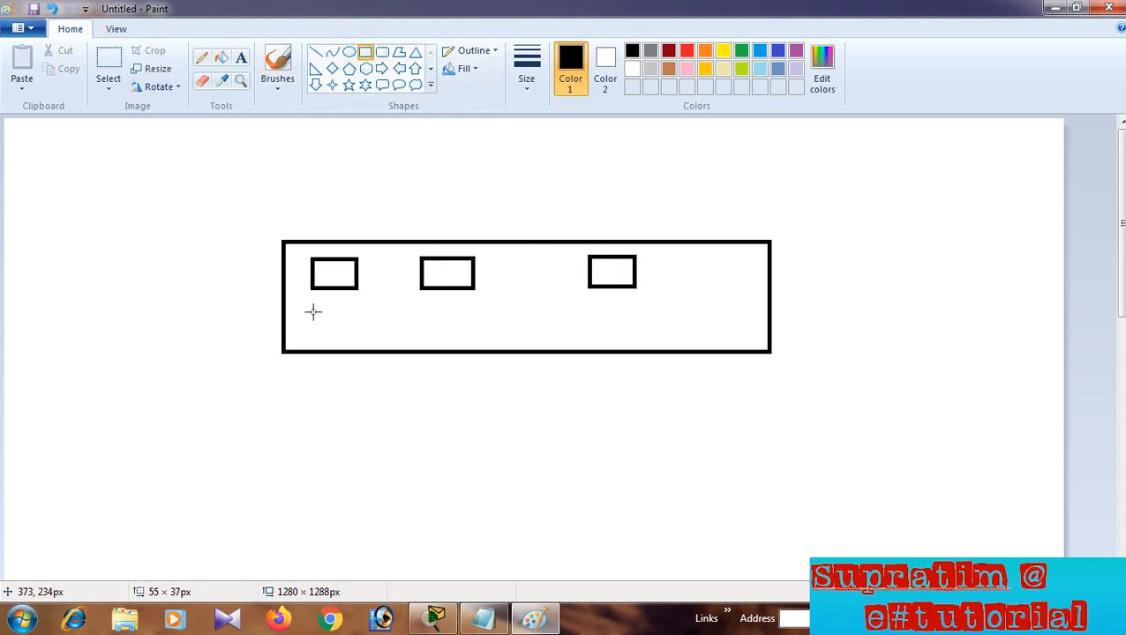
drag(313, 311, 359, 346)
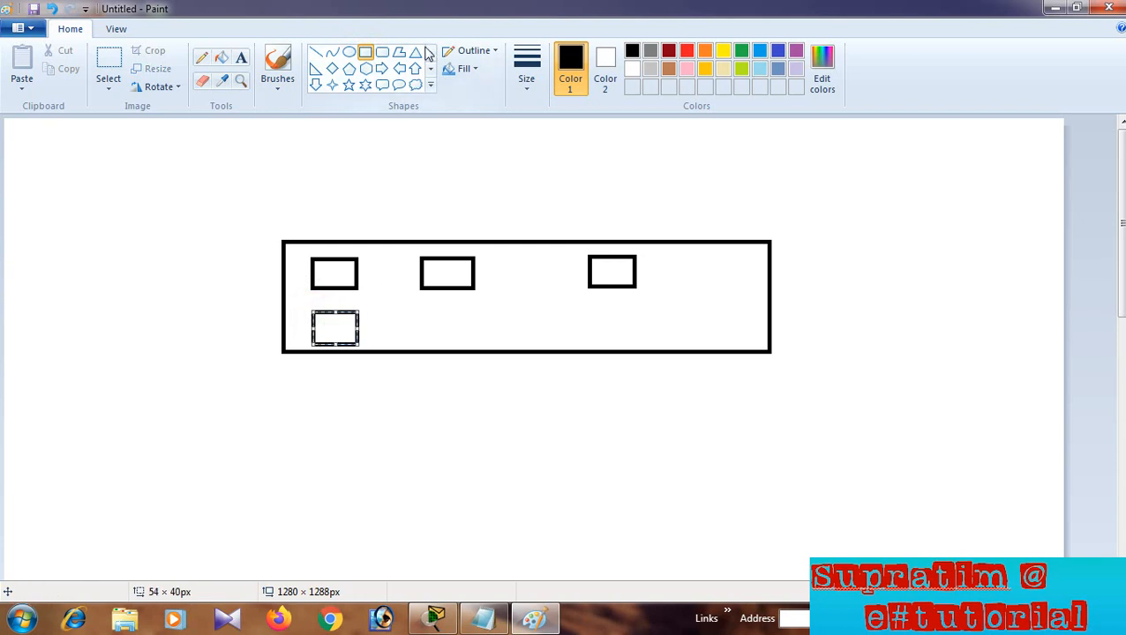
click(364, 51)
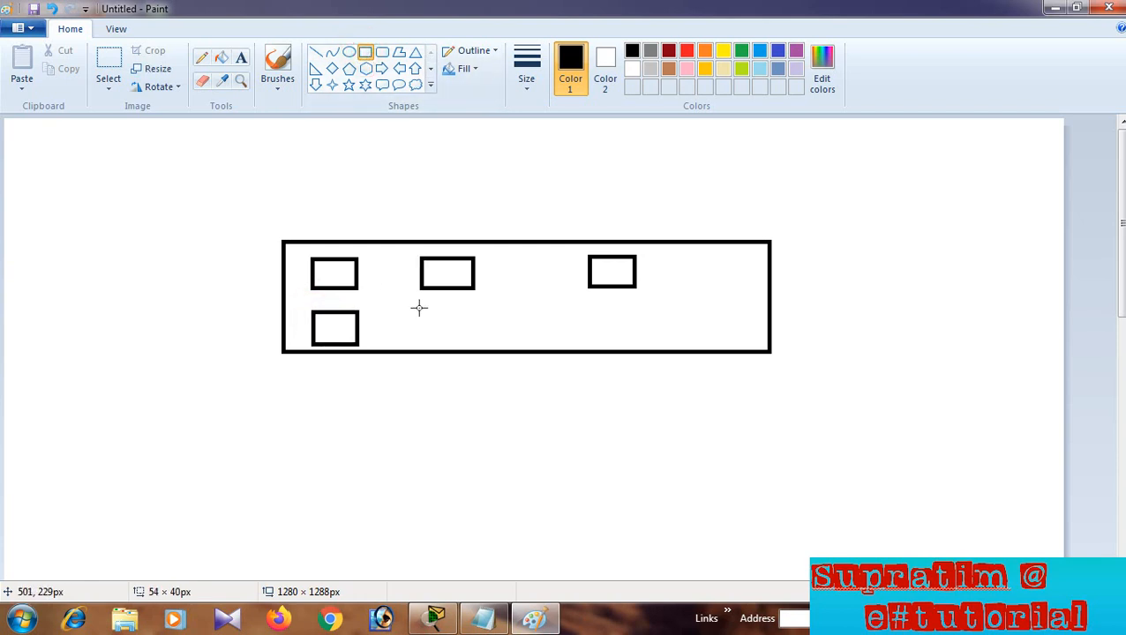
drag(419, 313, 471, 344)
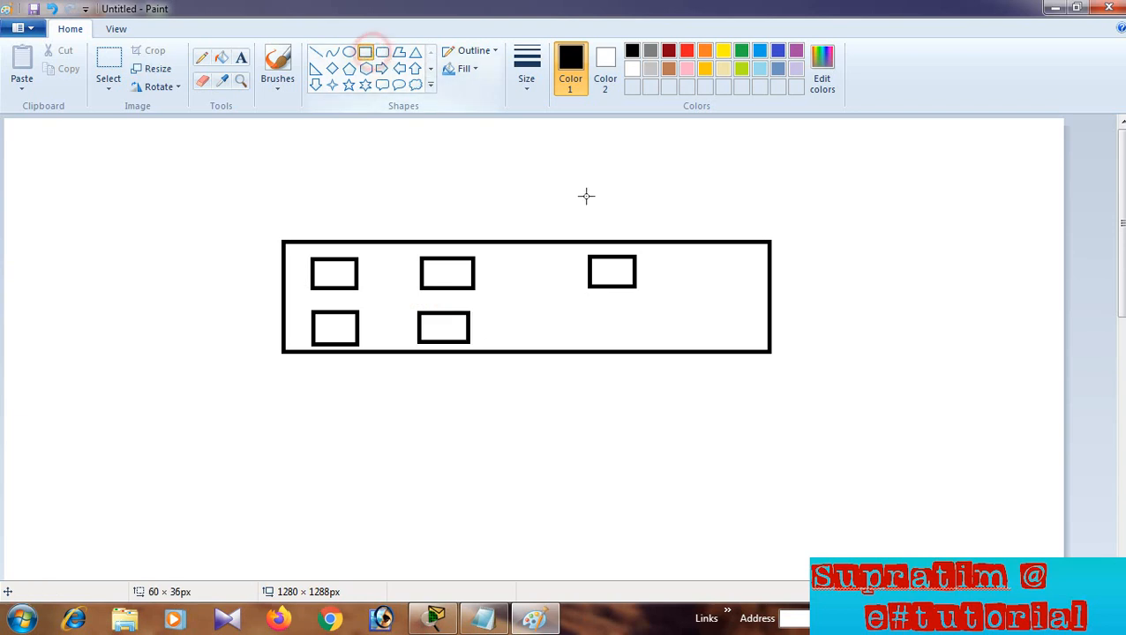
click(365, 51)
drag(589, 311, 643, 342)
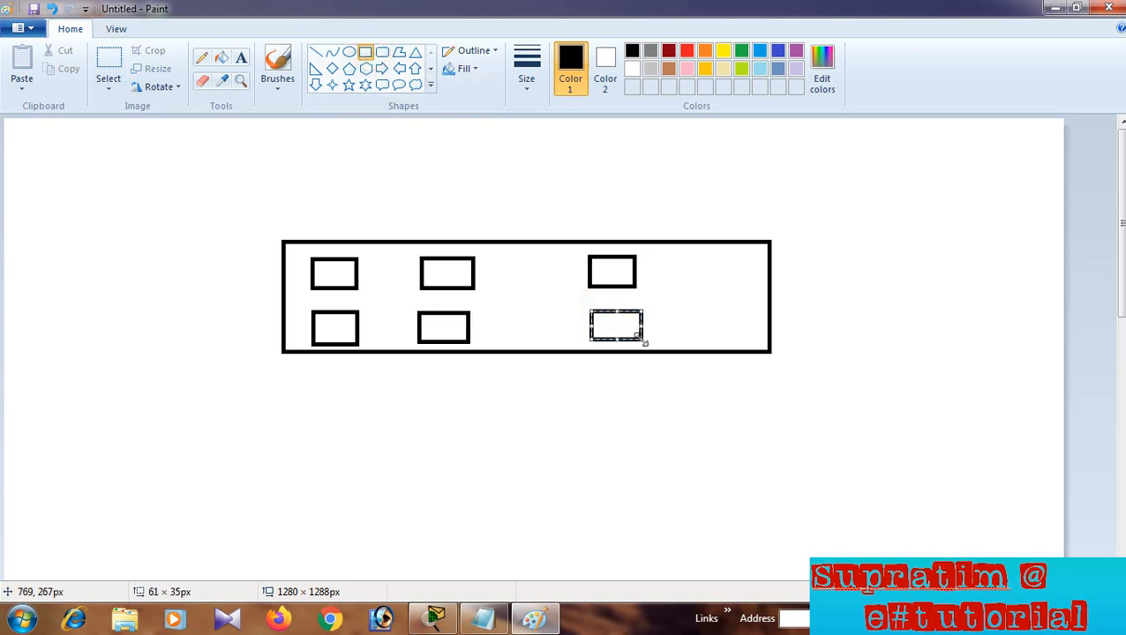
Draw a box about 112 × 89 px below the wide rectangle's left end and connect it by a line to the lower-left small box
click(368, 53)
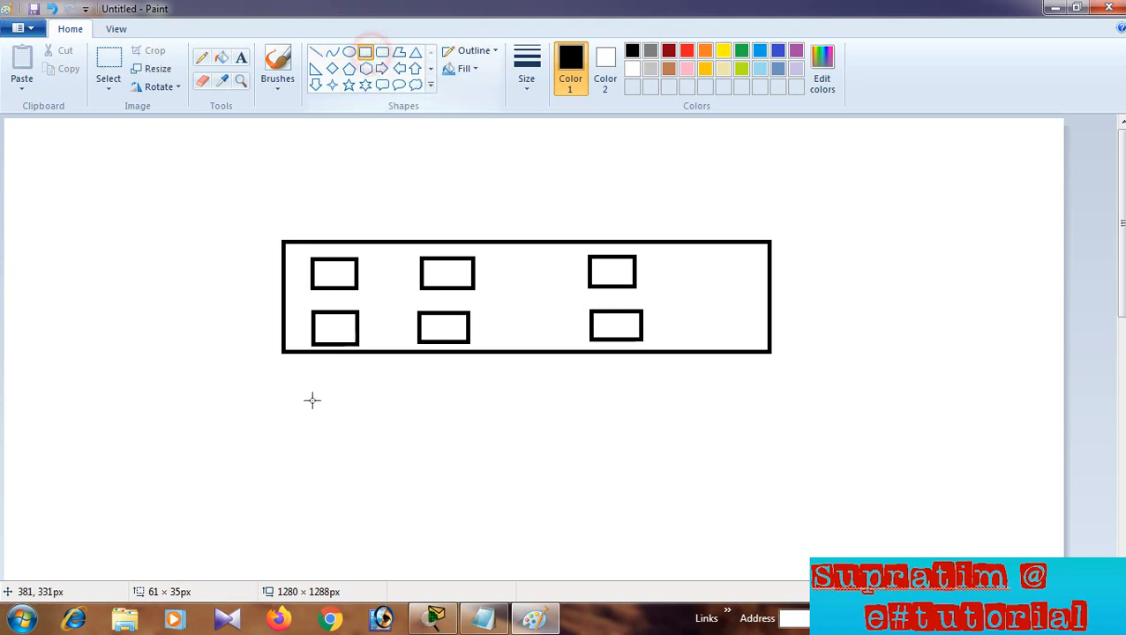
drag(165, 454, 259, 528)
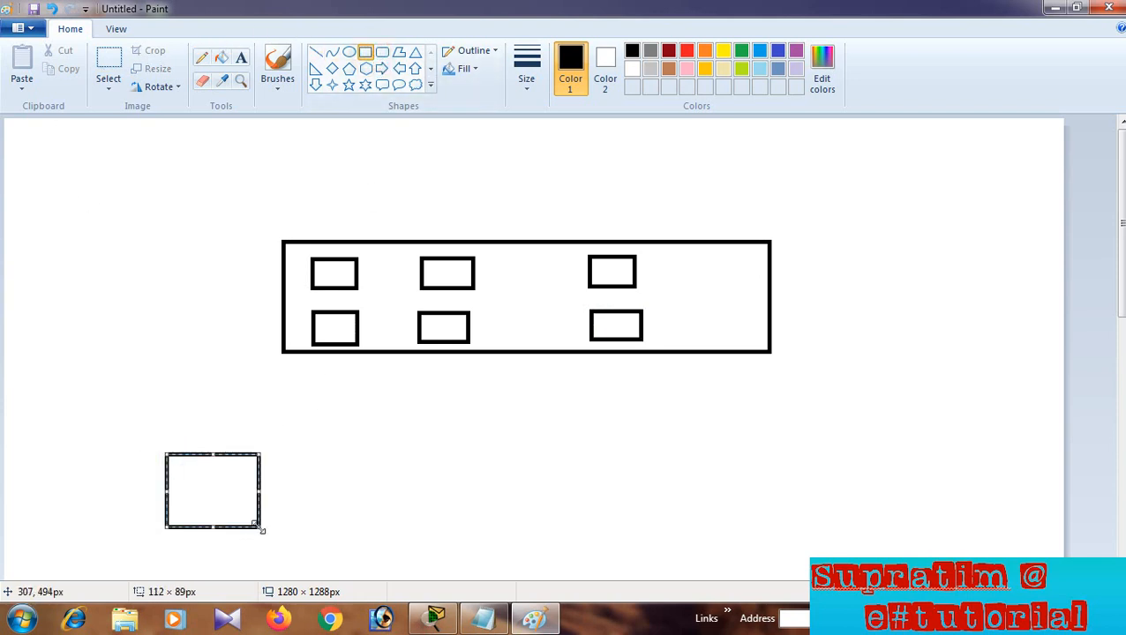
click(318, 52)
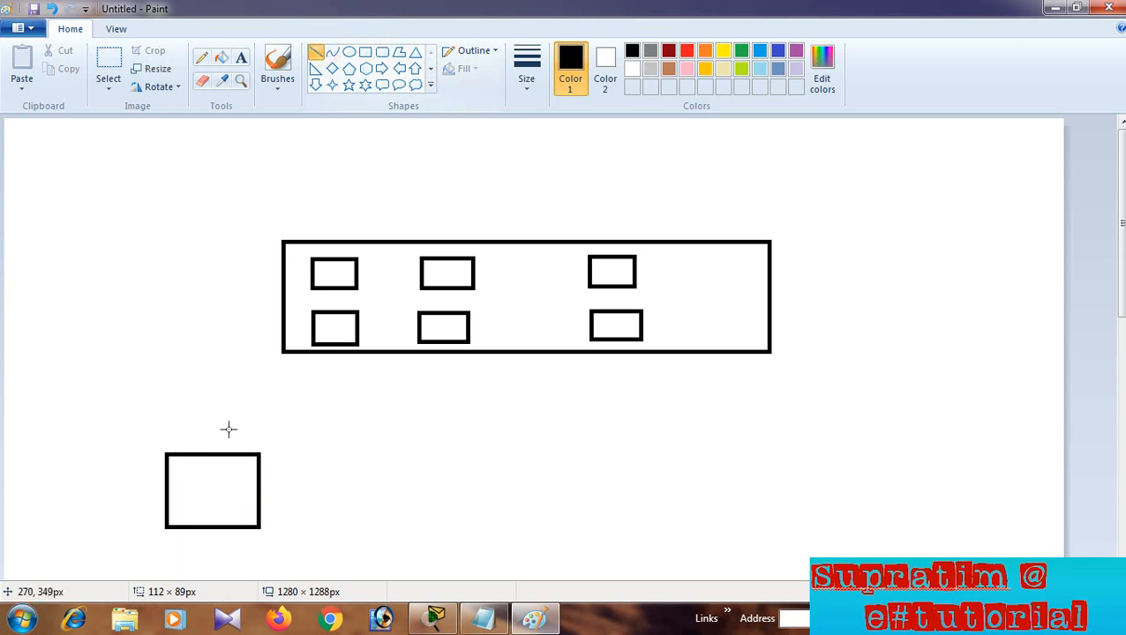
drag(221, 457, 330, 323)
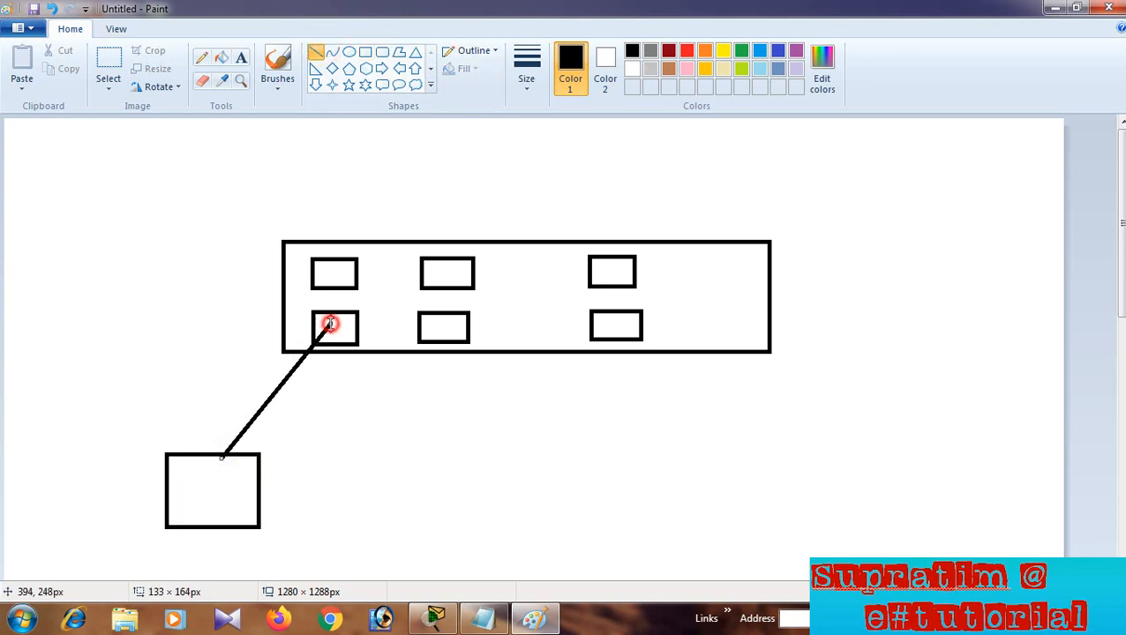
Draw a box about 119 × 87 px below the wide rectangle's right part and connect it by a line to the lower-right small box
click(366, 52)
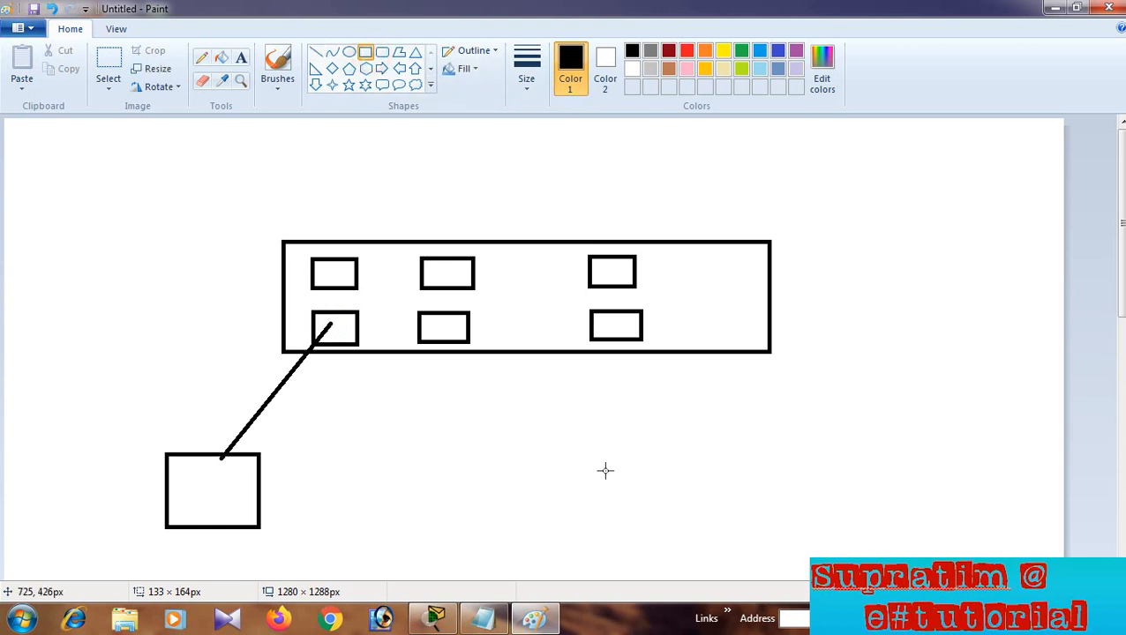
drag(640, 443, 739, 514)
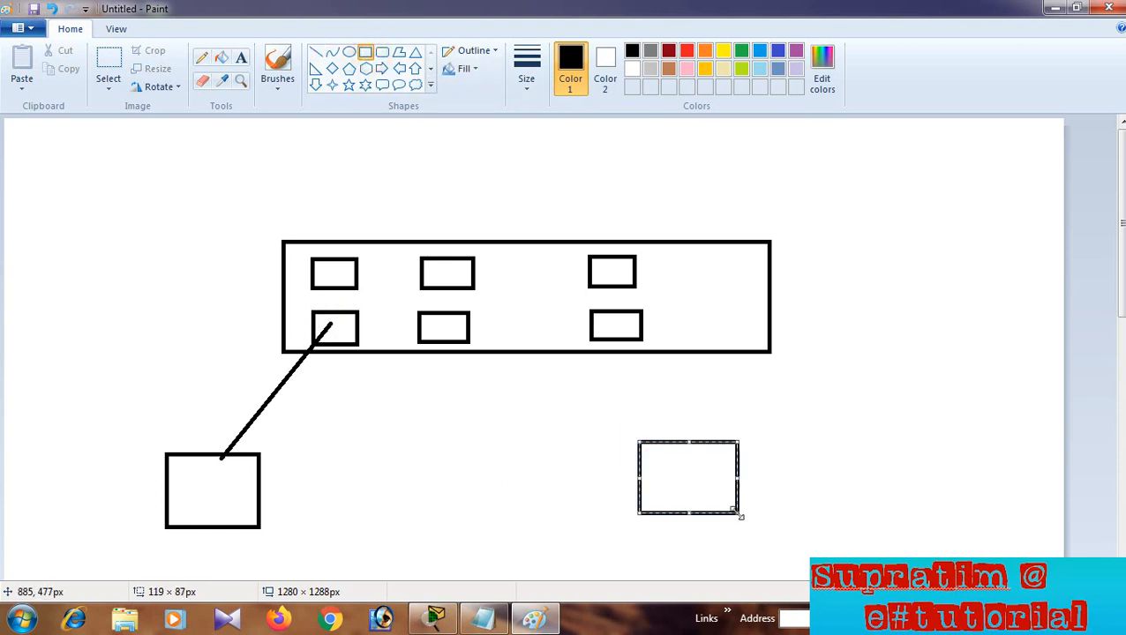
click(316, 52)
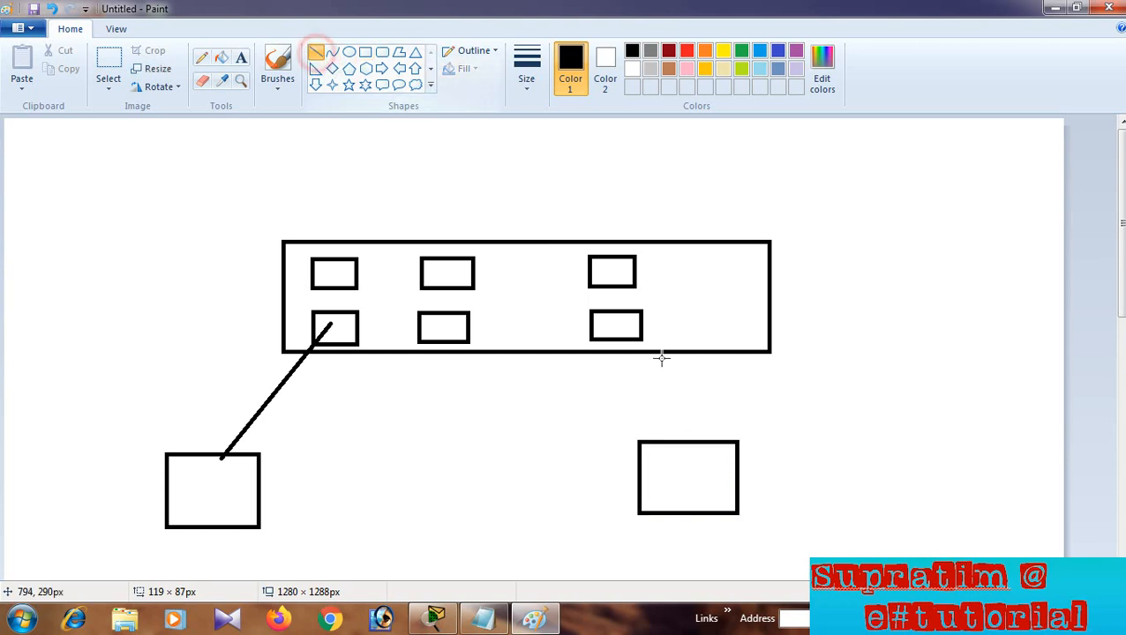
mouse_move(617, 323)
mouse_down()
mouse_move(702, 459)
mouse_move(509, 287)
mouse_move(697, 489)
mouse_move(687, 459)
mouse_up()
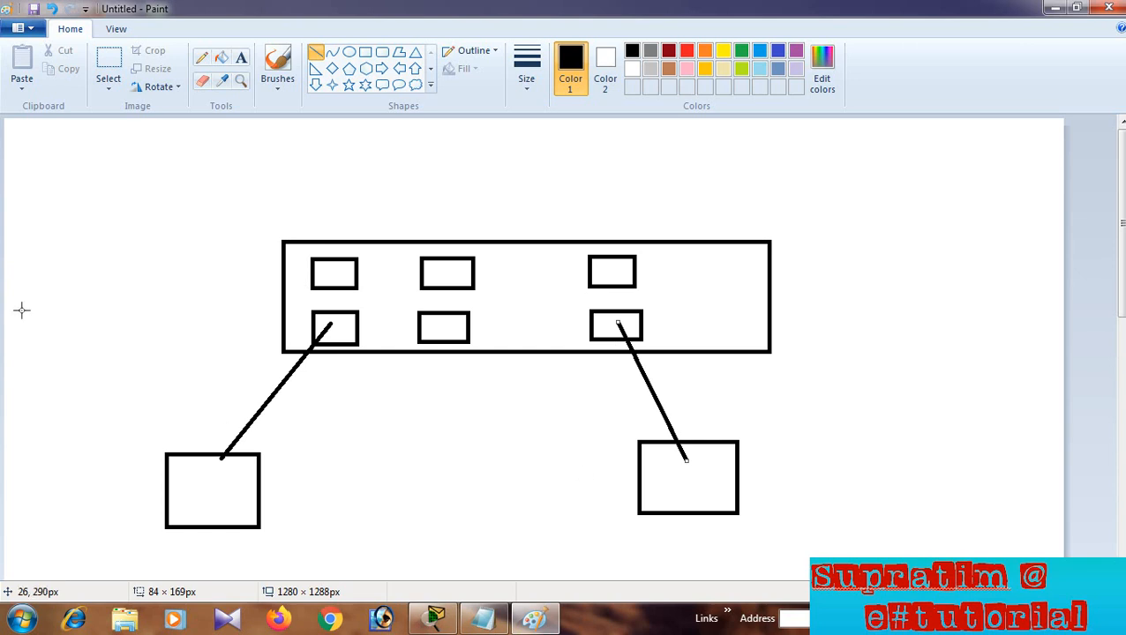
Add the text label COM1 inside the separate box at the lower left of the diagram
click(246, 62)
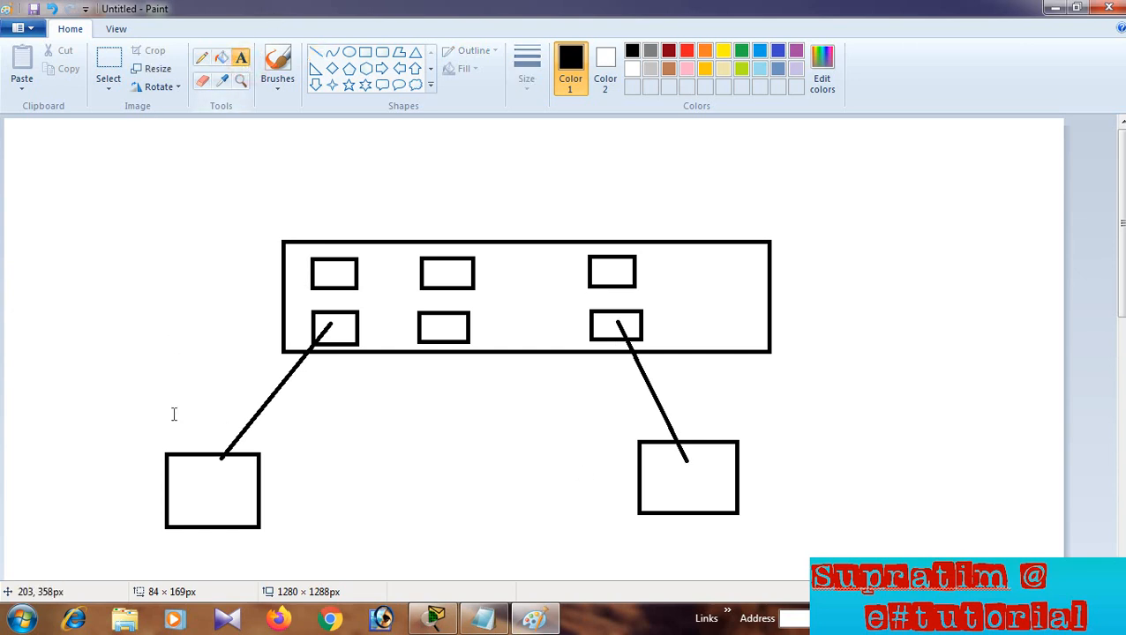
drag(175, 480, 248, 512)
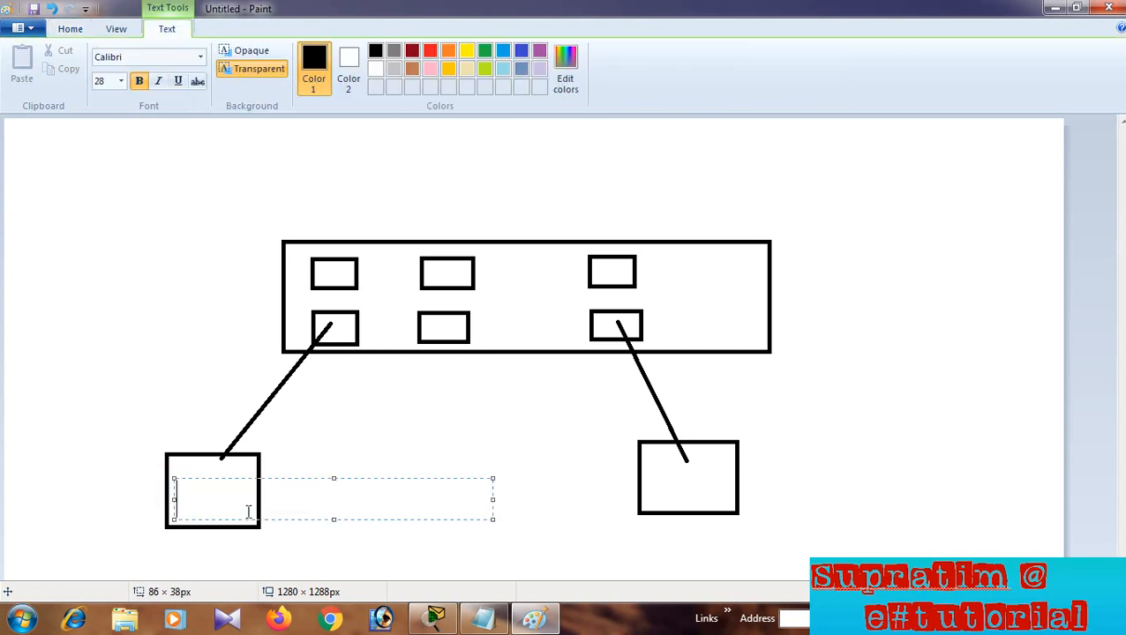
text(COM1)
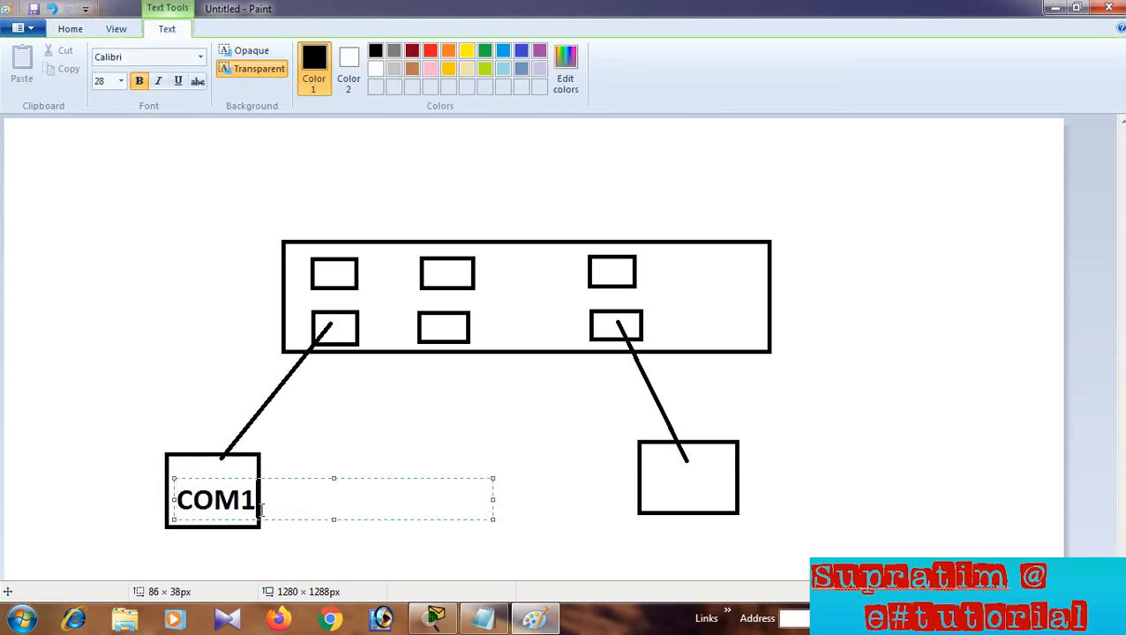
click(682, 487)
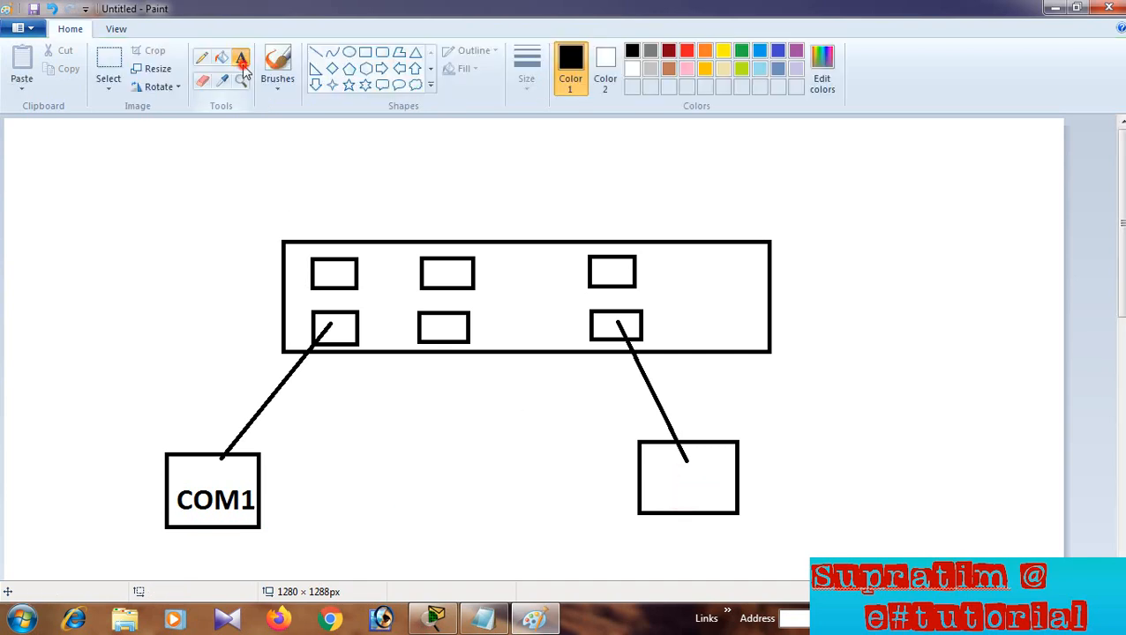
Add the text label COM 2 in capitals inside the separate box at the lower right of the diagram
drag(655, 466, 738, 508)
text(com)
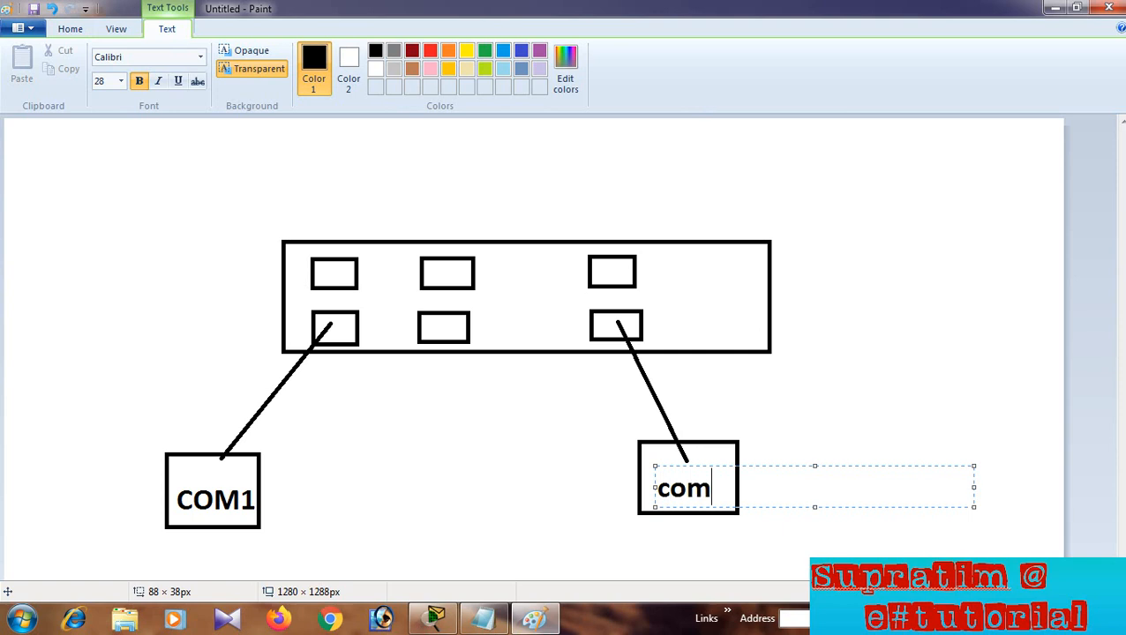
key(BackSpace)
key(BackSpace)
key(BackSpace)
text(COM)
text(2)
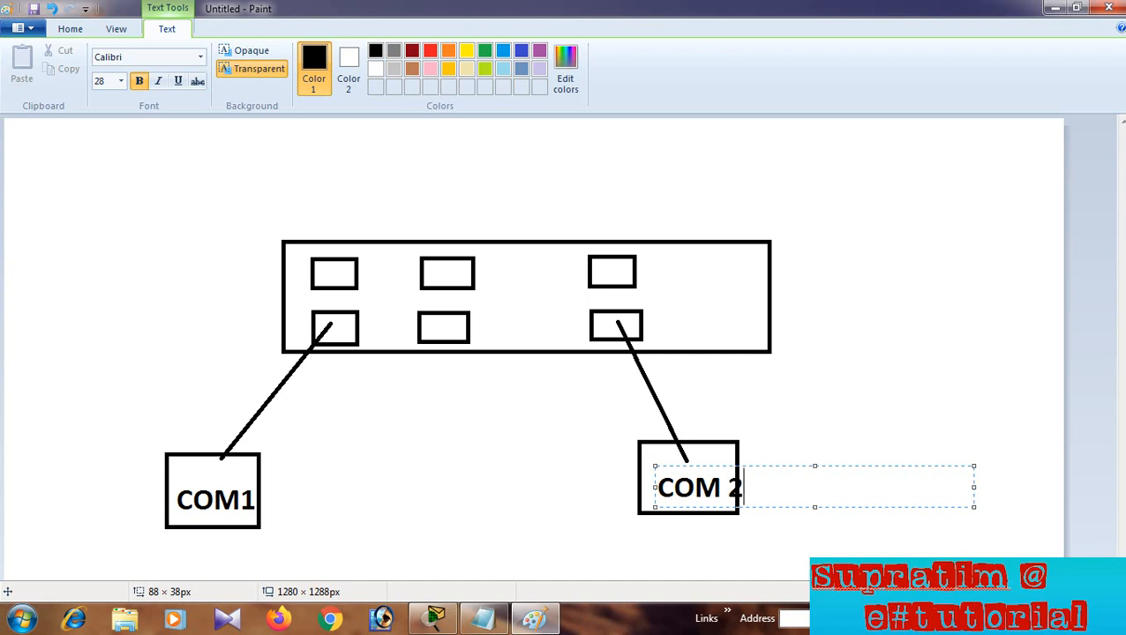
click(756, 415)
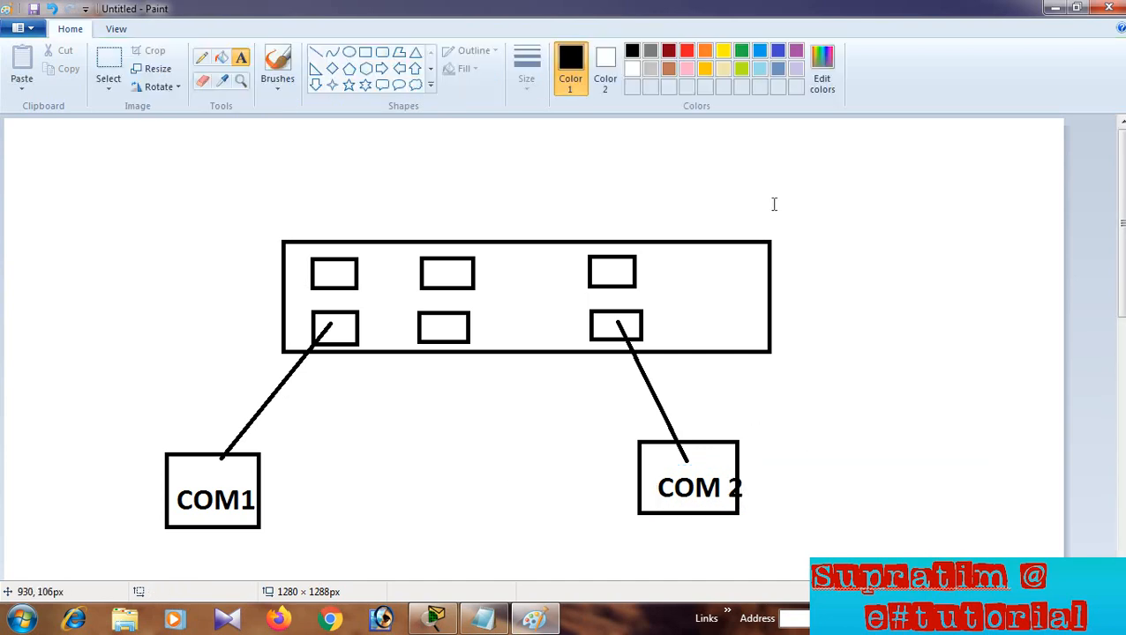
Add the text label HUB in capitals in the empty right end of the wide rectangle
click(239, 68)
drag(667, 259, 752, 304)
text(hub)
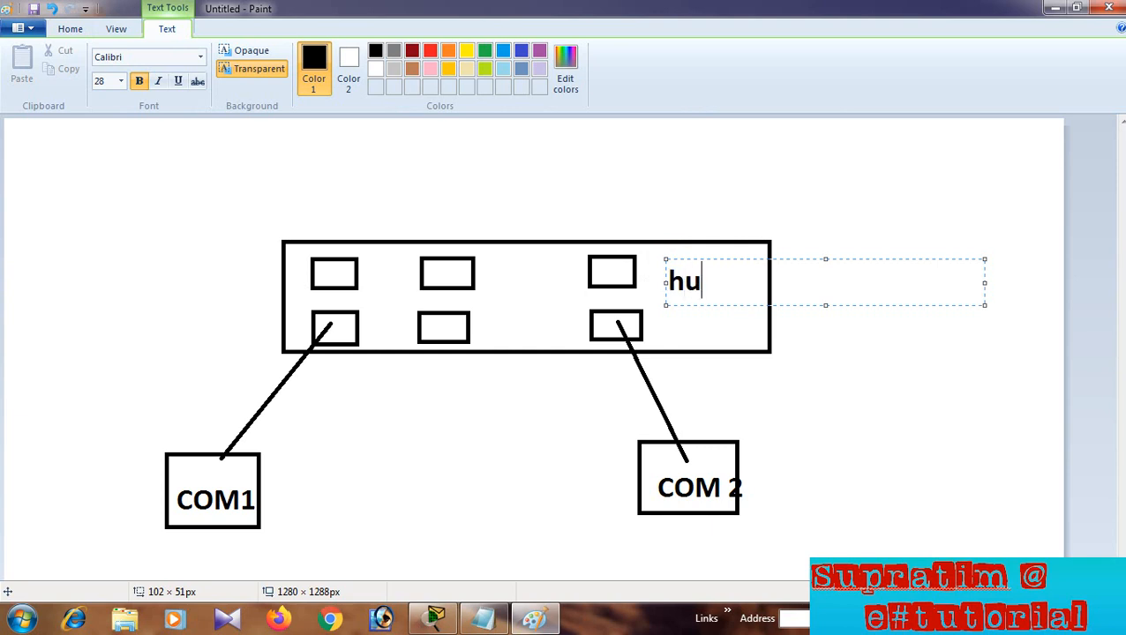
key(BackSpace)
key(BackSpace)
key(BackSpace)
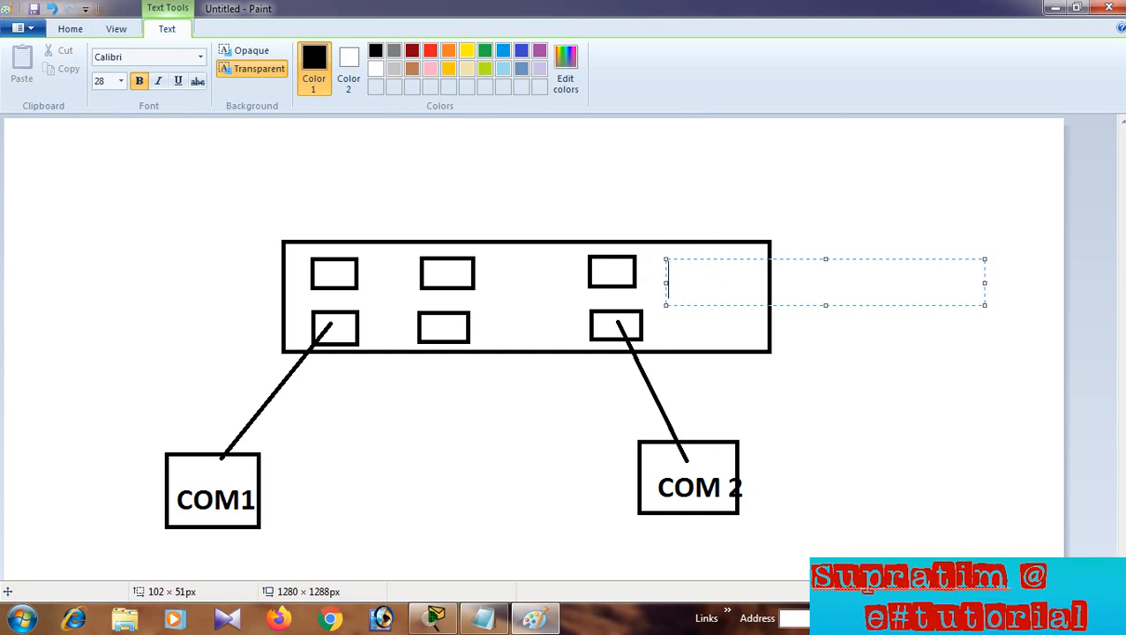
text(HUB)
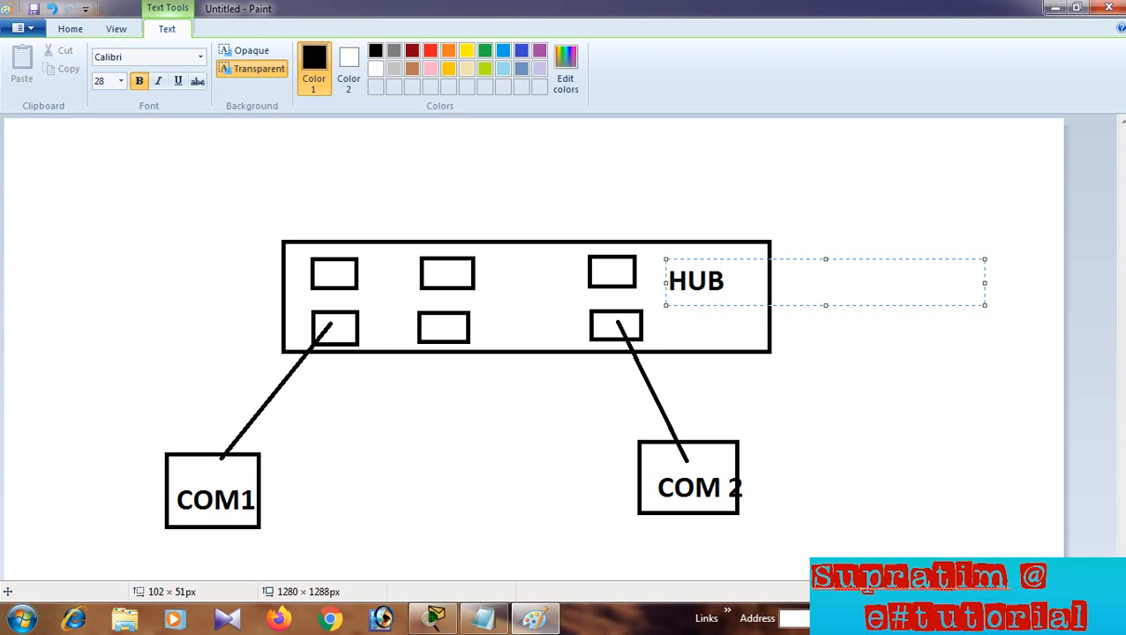
Draw a red five-point star about 41 px wide just above the COM1 box's upper-left corner and flatten it from above
click(850, 208)
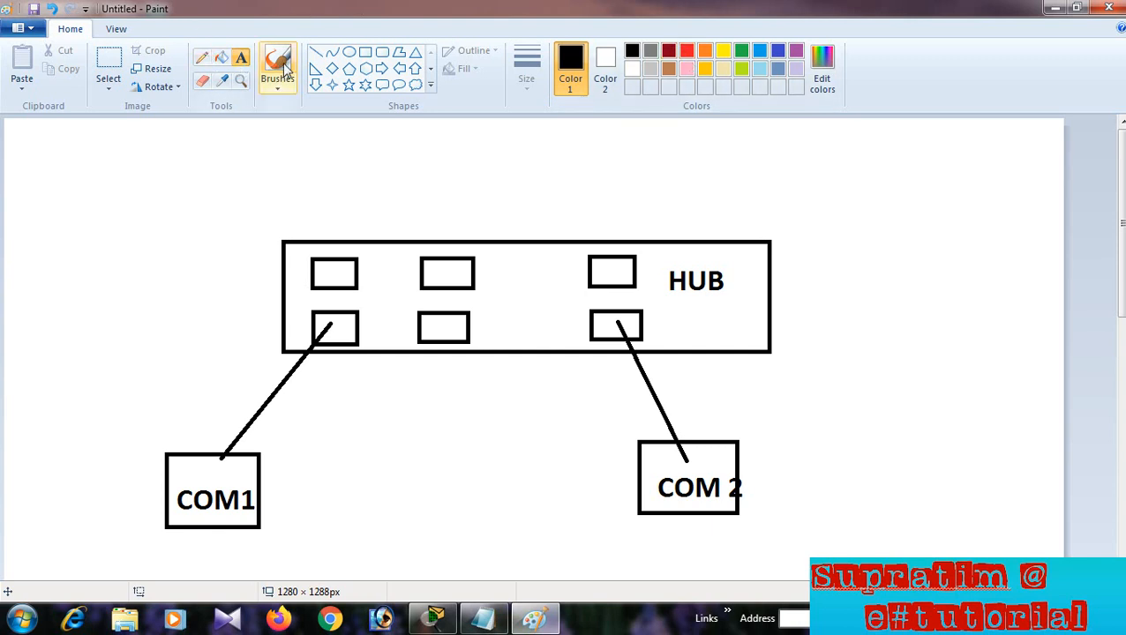
click(349, 88)
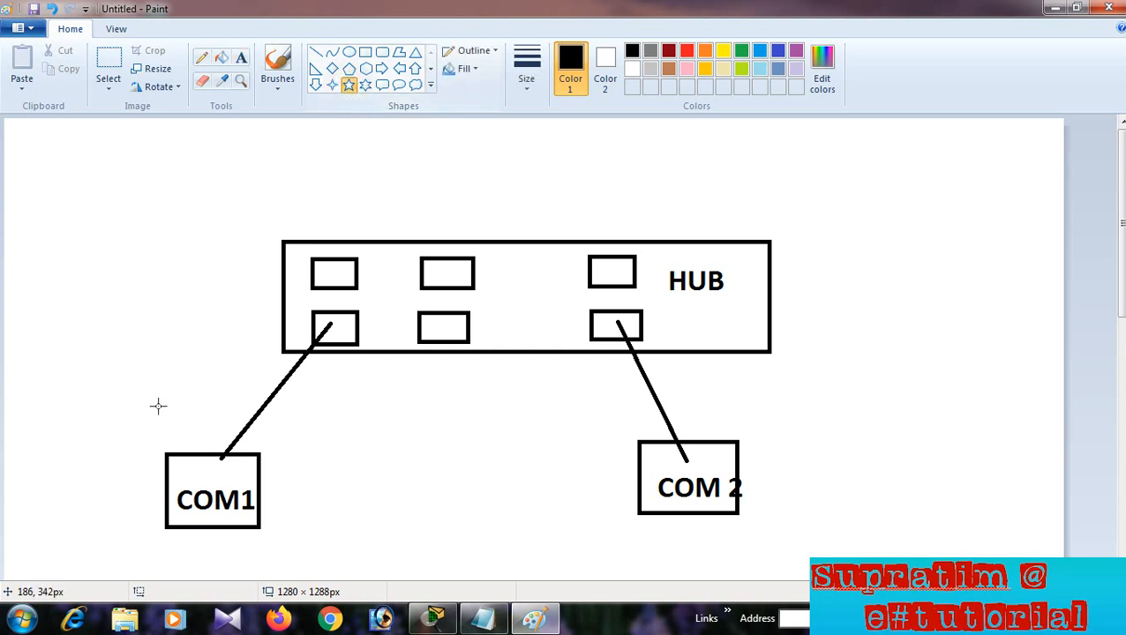
drag(160, 412, 195, 447)
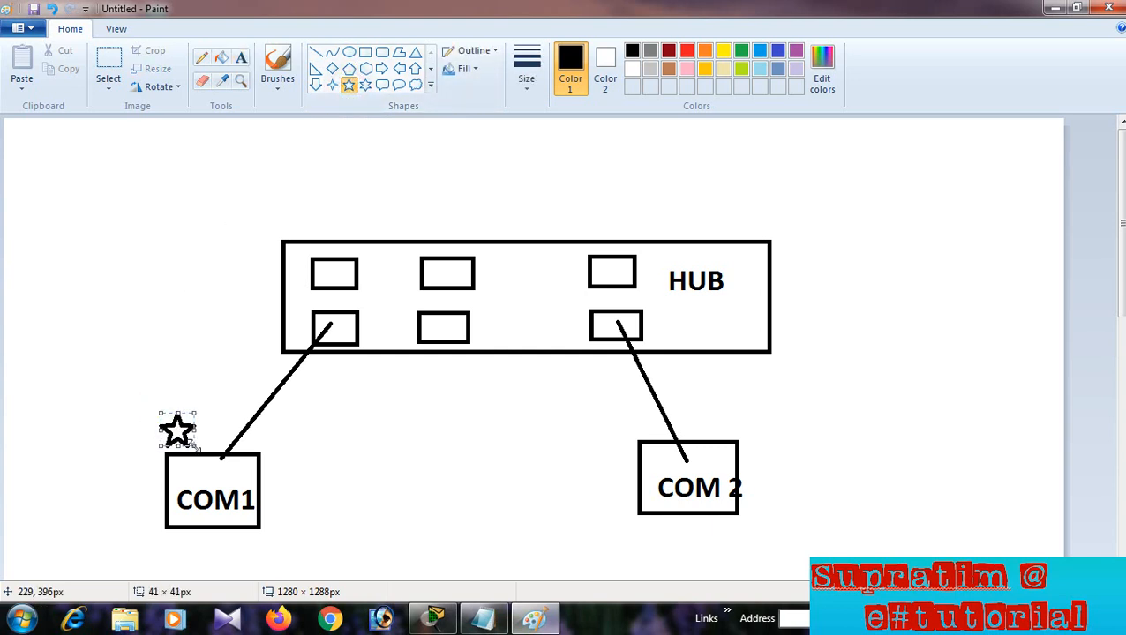
click(688, 51)
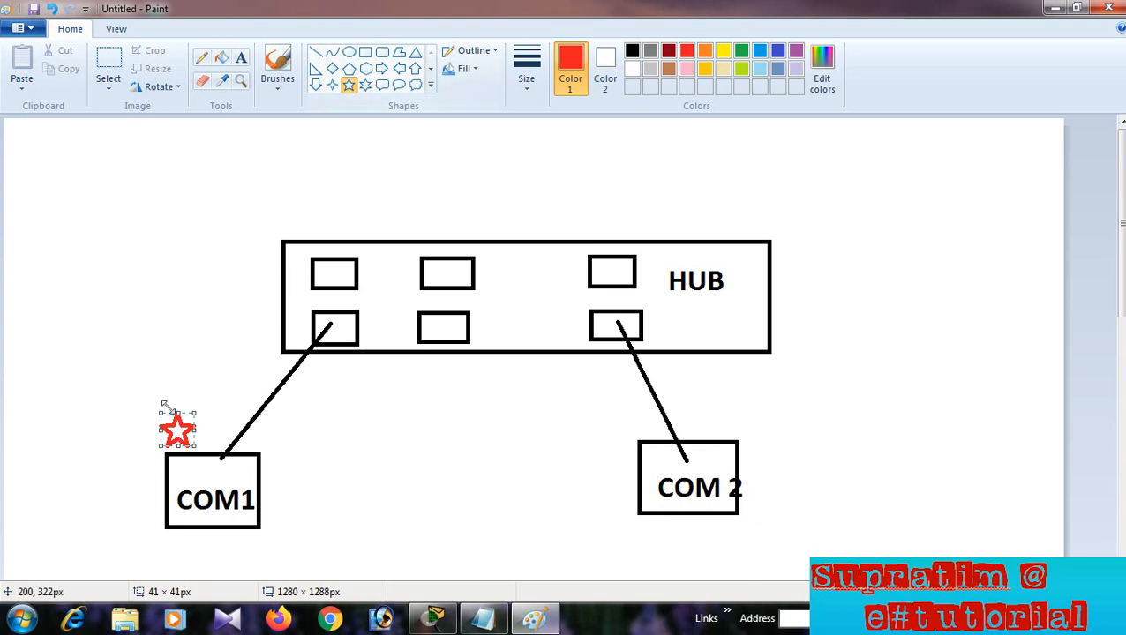
drag(178, 413, 178, 415)
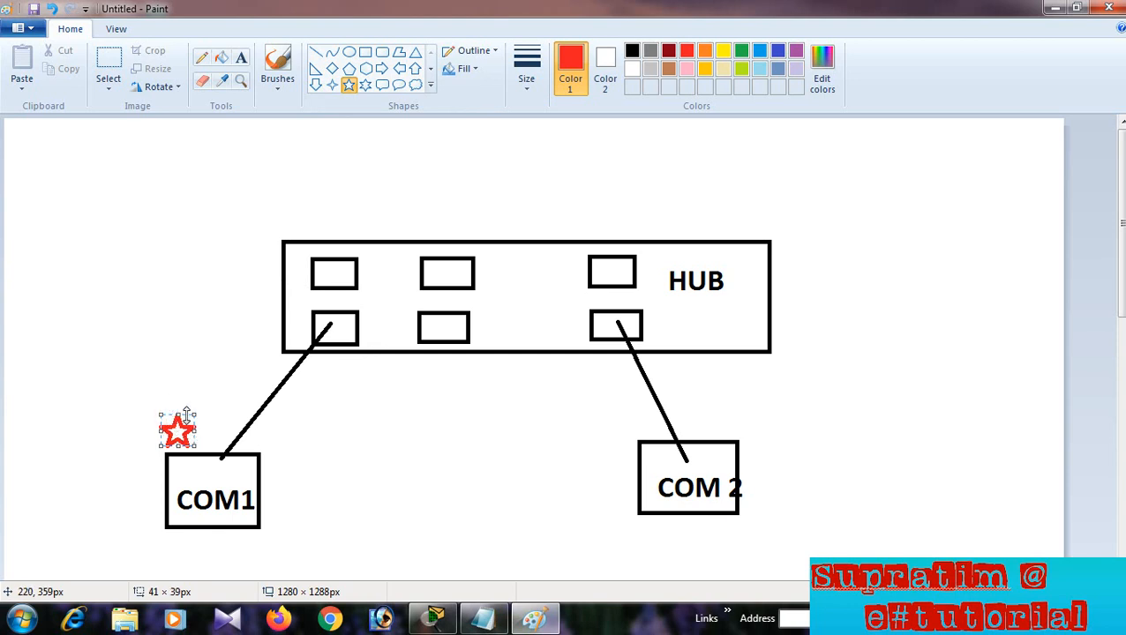
drag(179, 413, 179, 426)
click(231, 428)
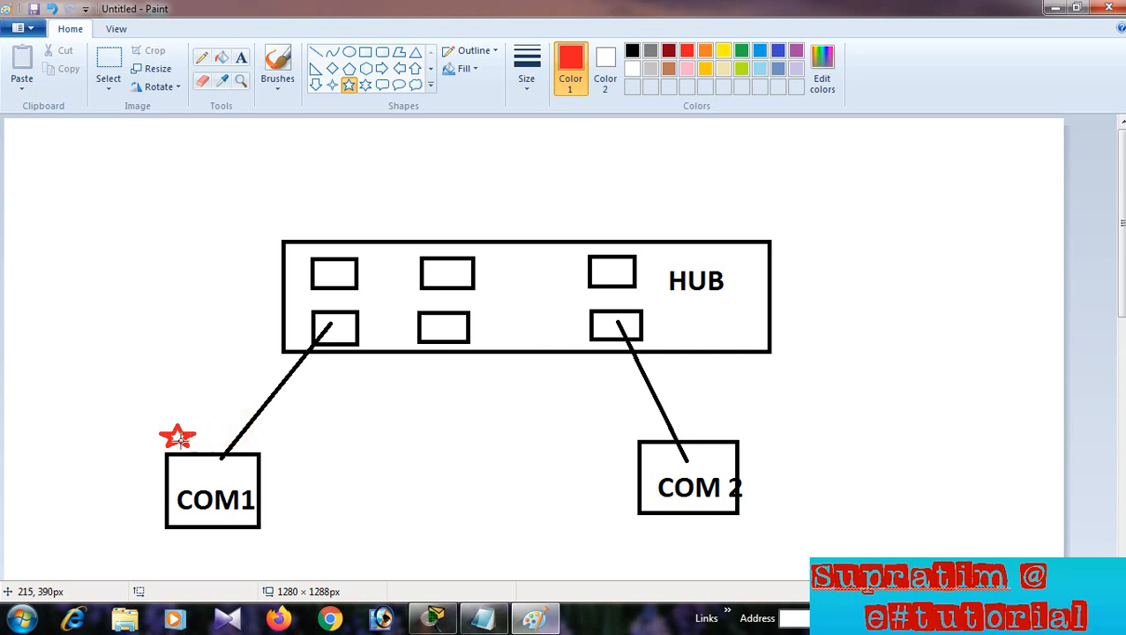
Draw a red five-point star, about 34 to 49 px wide, over the left part of each of the six hub ports
drag(302, 301, 334, 330)
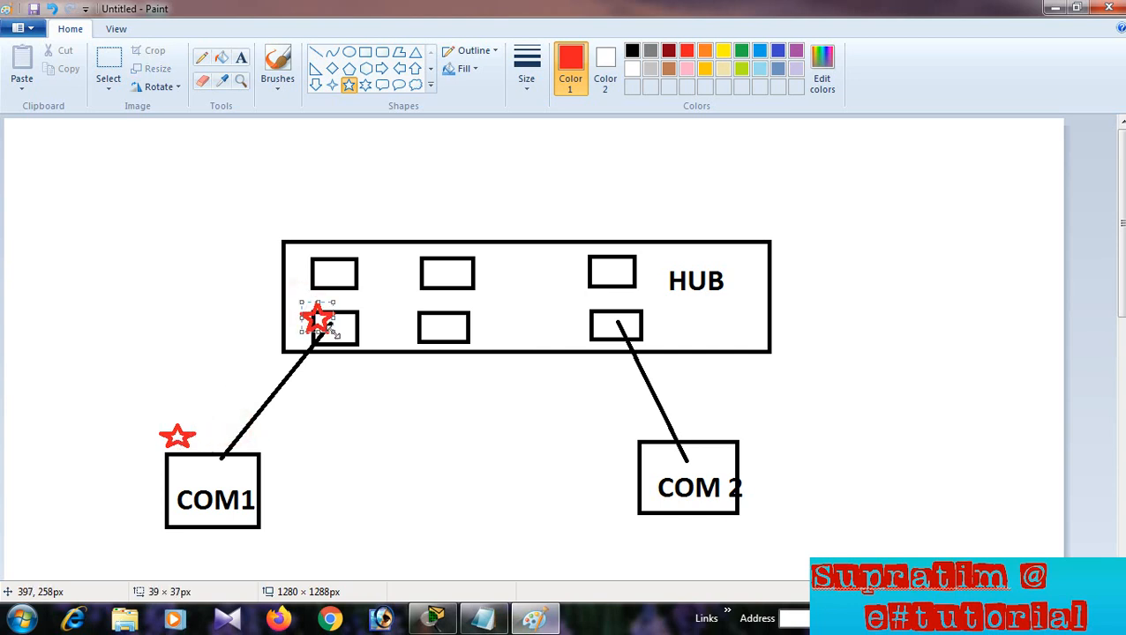
drag(300, 249, 334, 277)
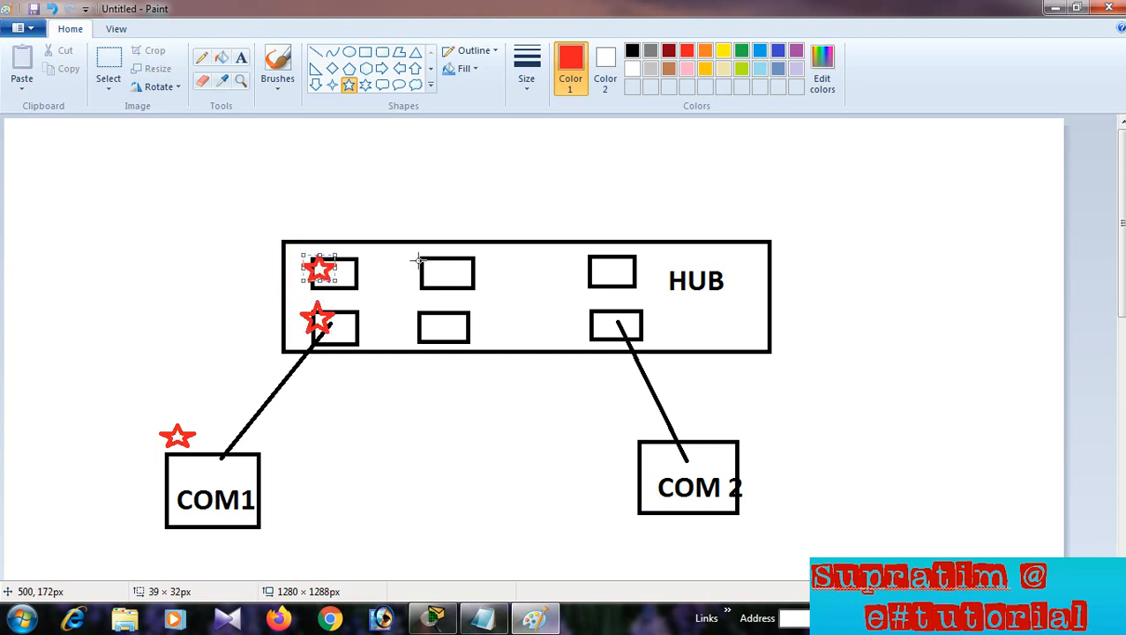
drag(416, 260, 445, 281)
drag(584, 256, 615, 283)
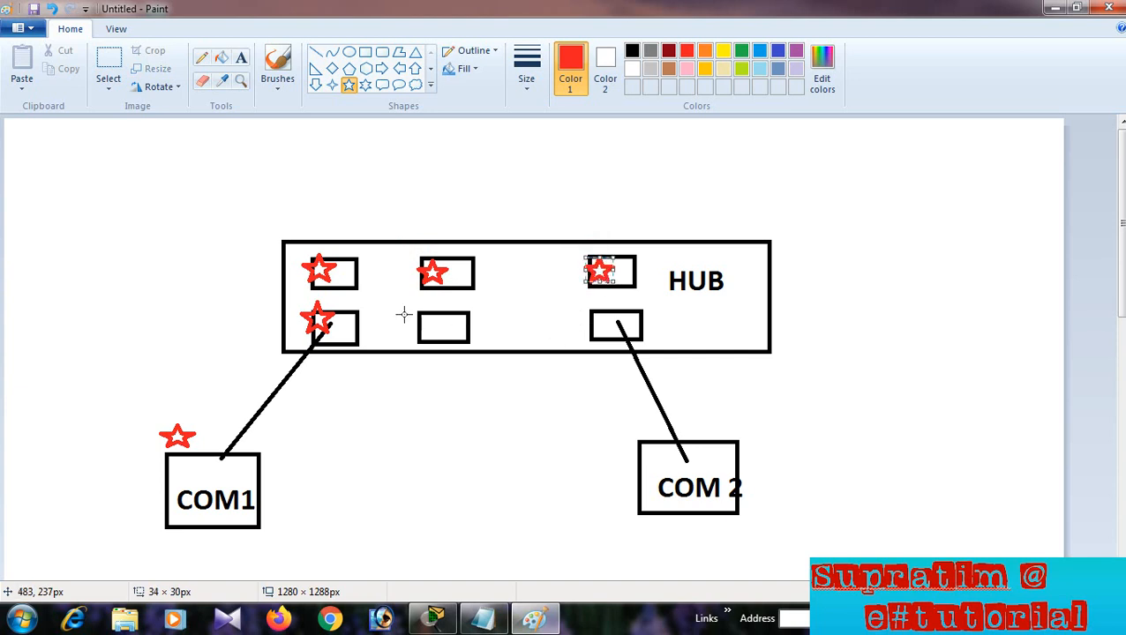
drag(411, 311, 454, 337)
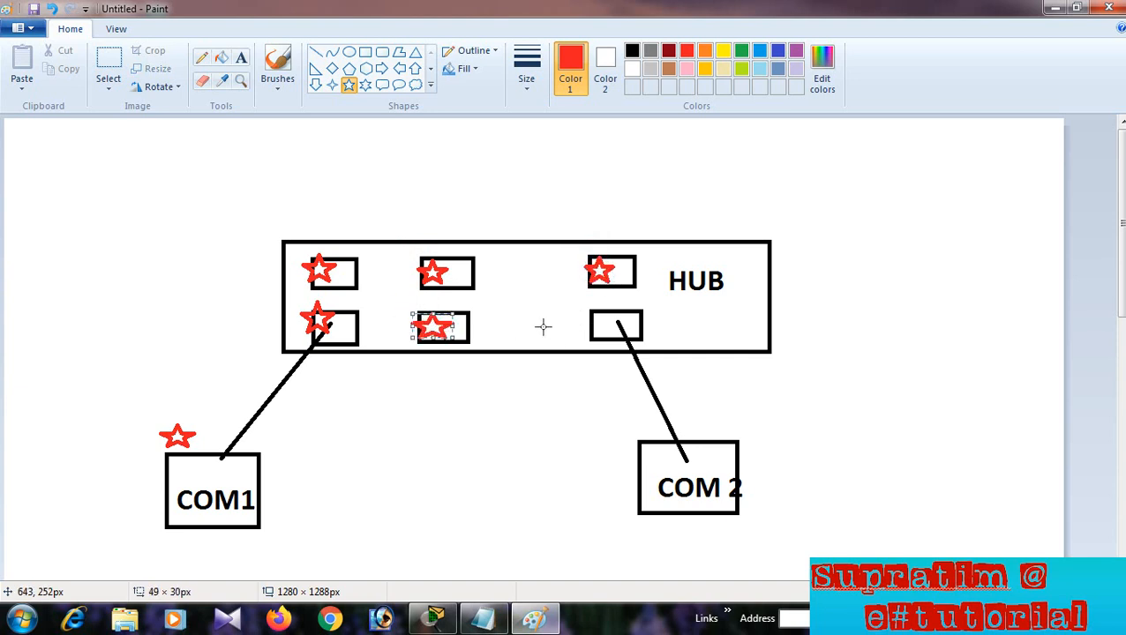
drag(589, 307, 622, 331)
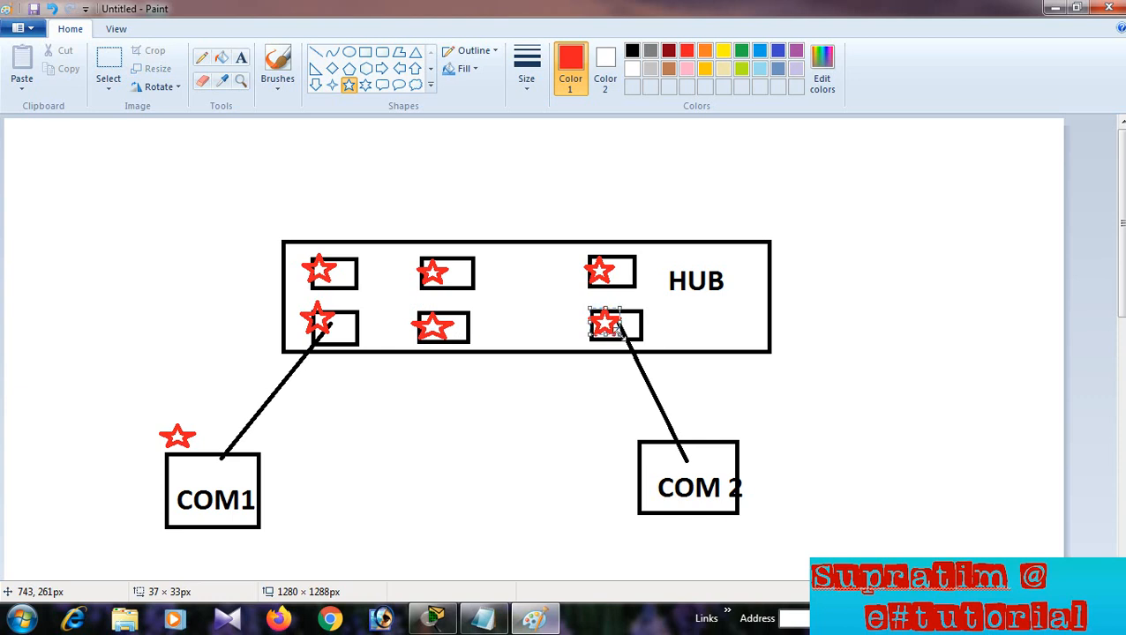
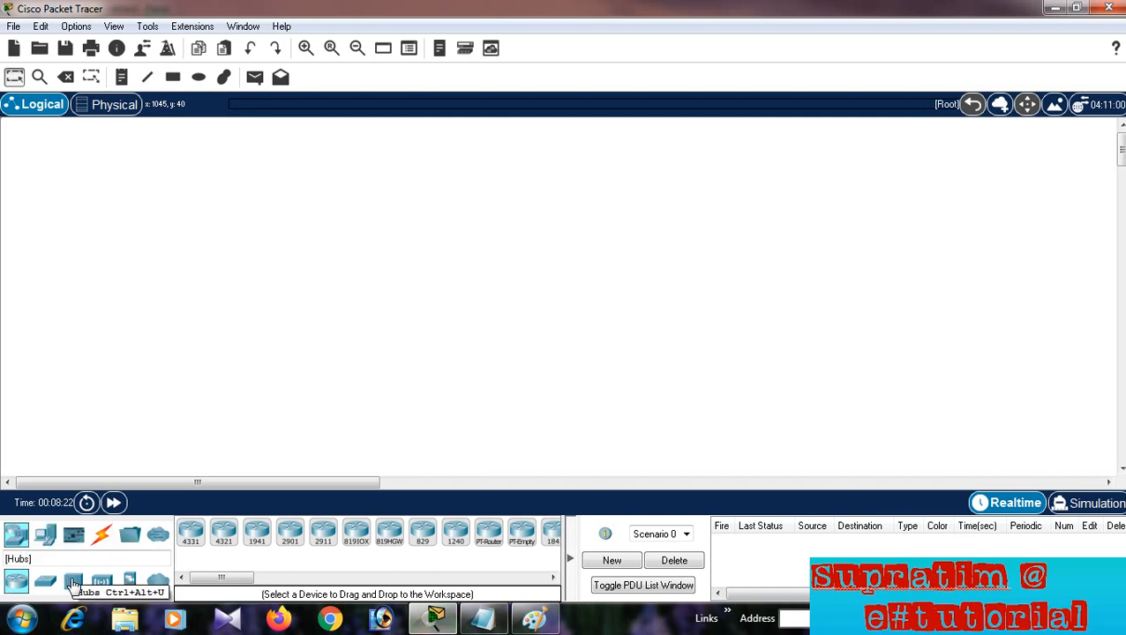
Switch to Cisco Packet Tracer, show its hub devices, and enlarge the screen to 200% with Windows Magnifier
click(74, 585)
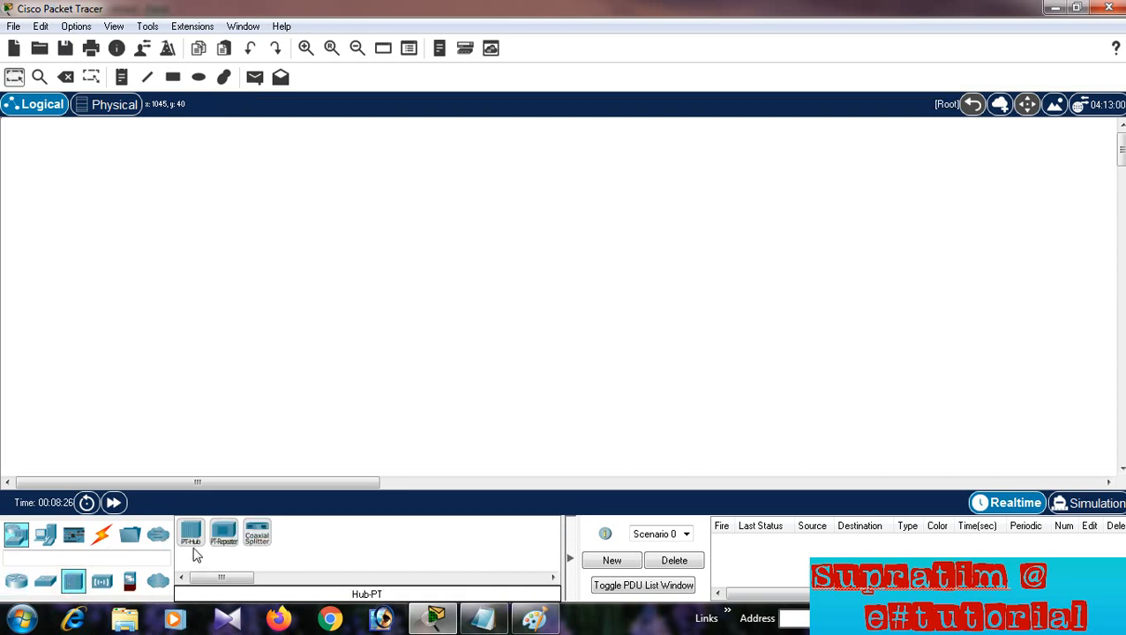
click(21, 618)
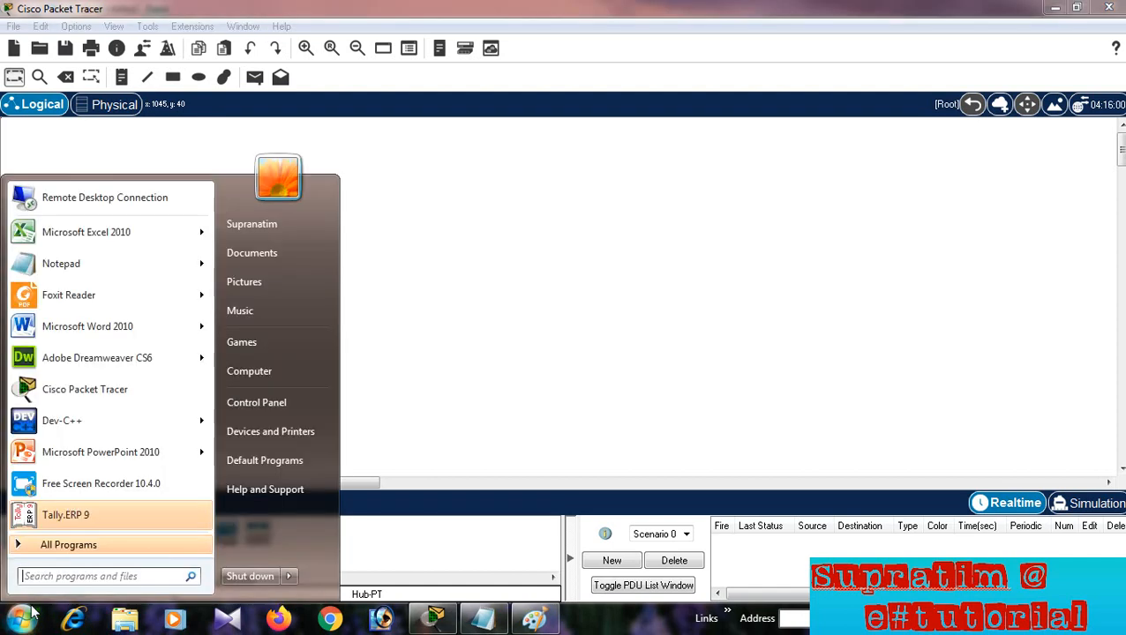
text(mag)
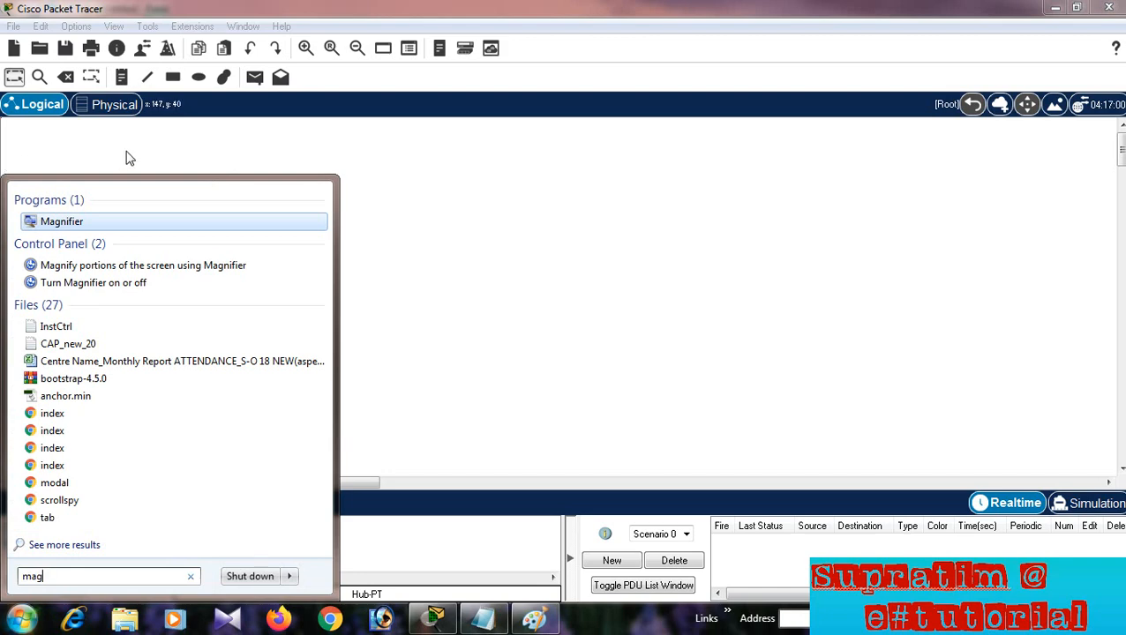
click(68, 222)
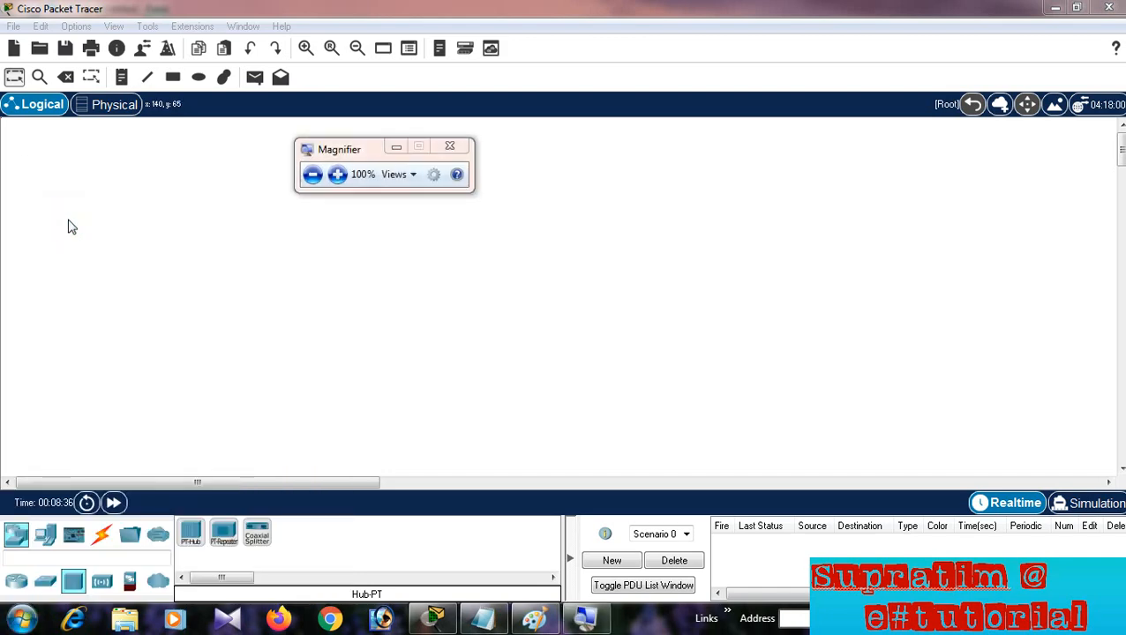
click(338, 174)
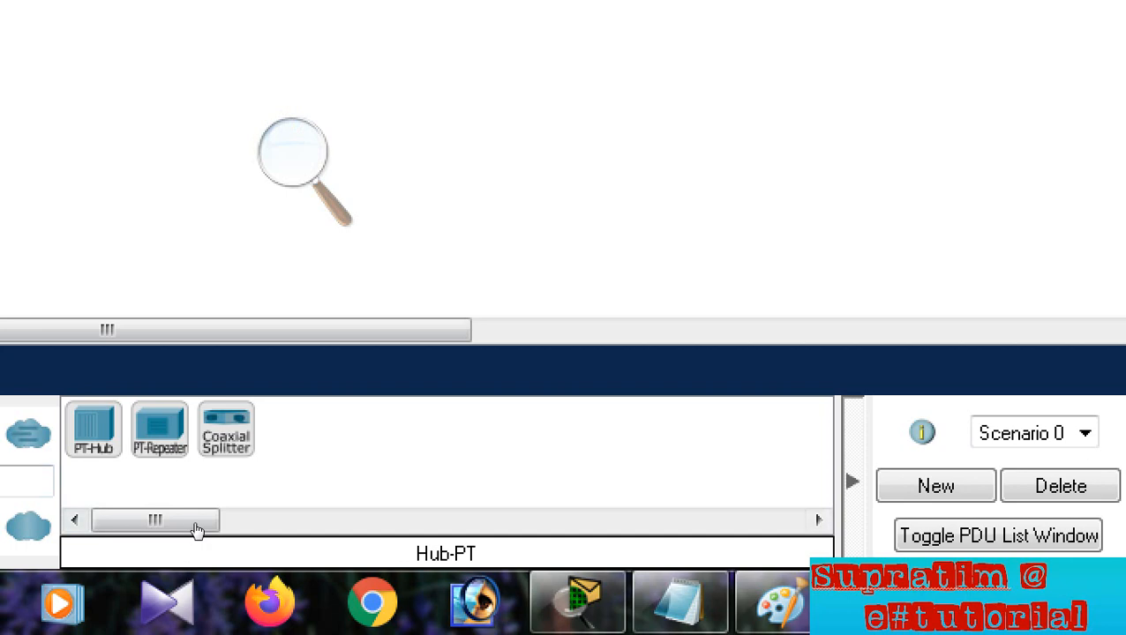
Choose the PT-Hub device, return the magnification to 100% and close Magnifier, placing the hub in the upper middle of the workspace
click(196, 528)
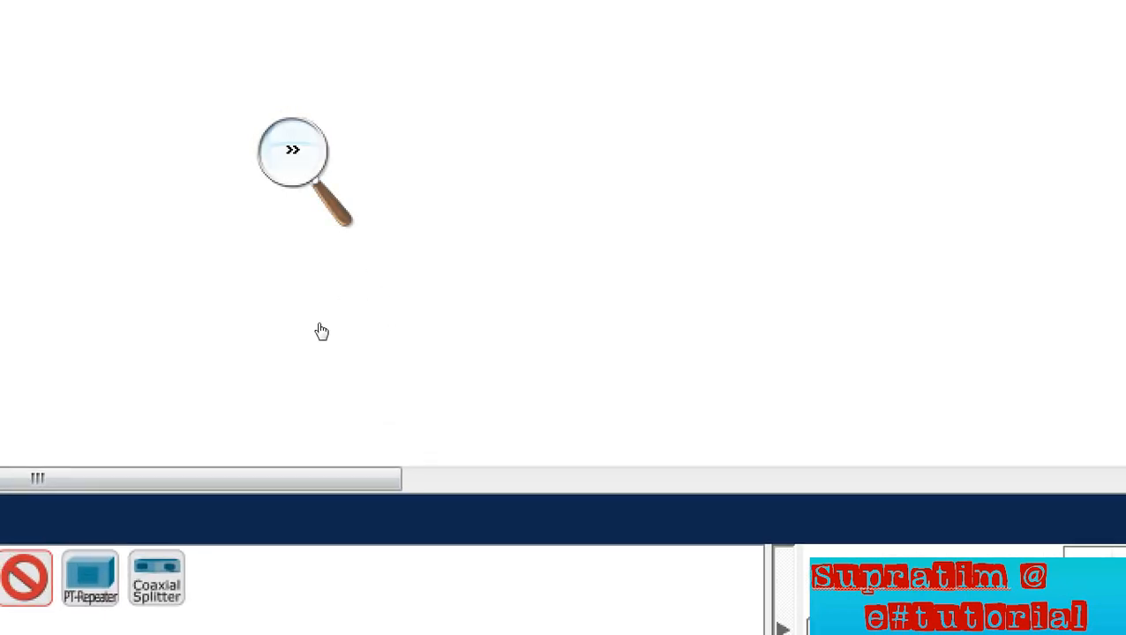
click(321, 324)
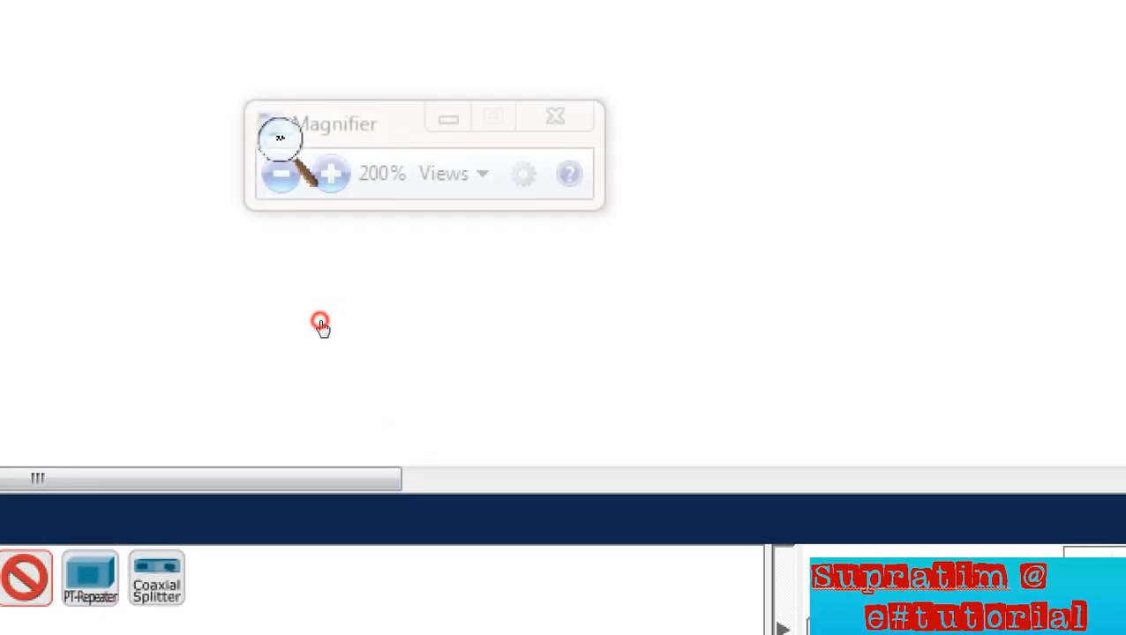
click(323, 330)
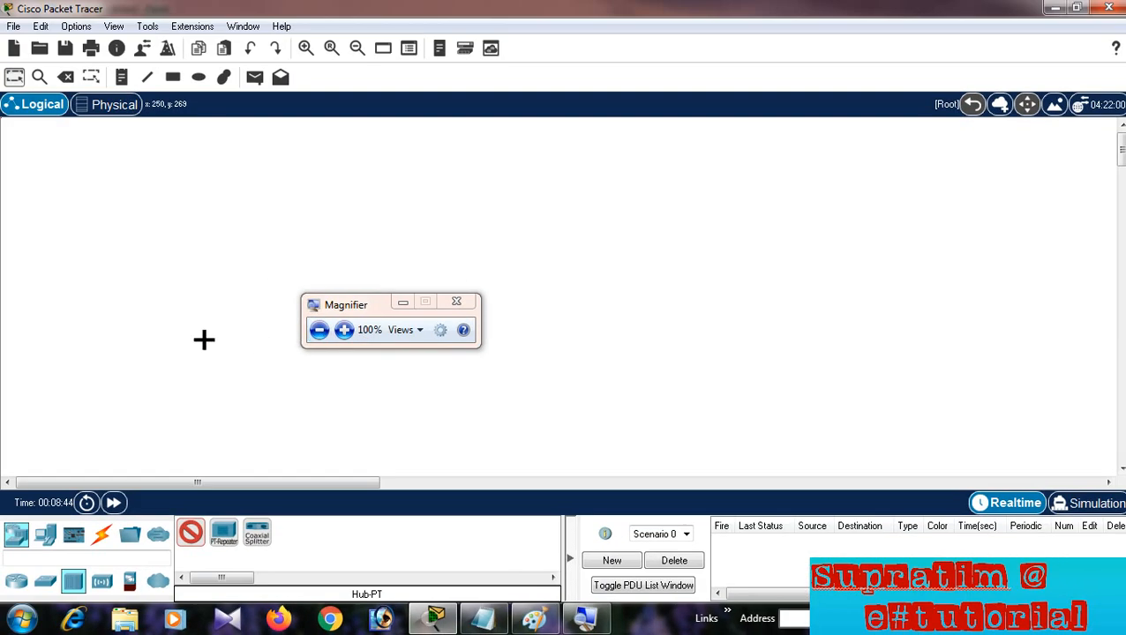
click(454, 303)
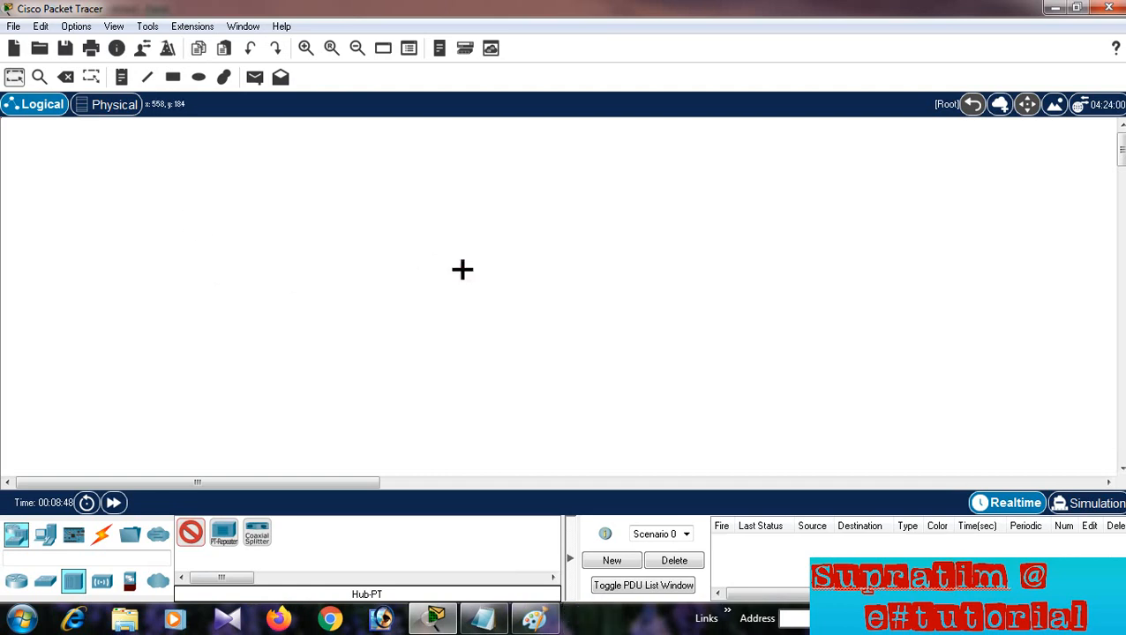
click(447, 185)
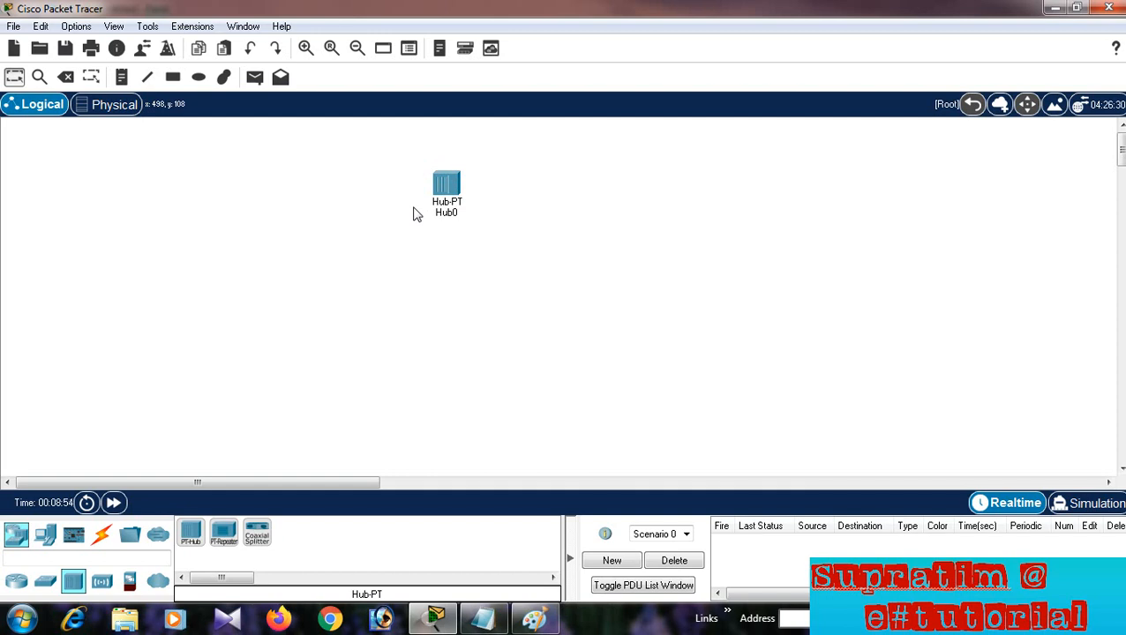
Place four PCs in a row below the hub, and move the hub so it sits above and between the two rightmost PCs
click(38, 534)
click(191, 532)
click(326, 289)
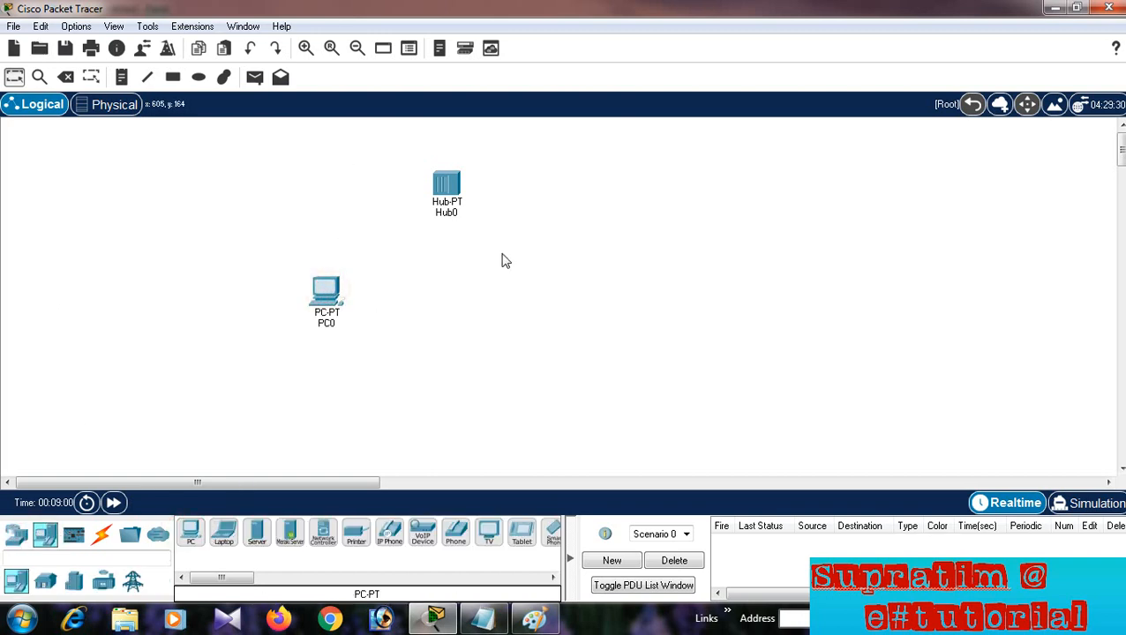
click(192, 534)
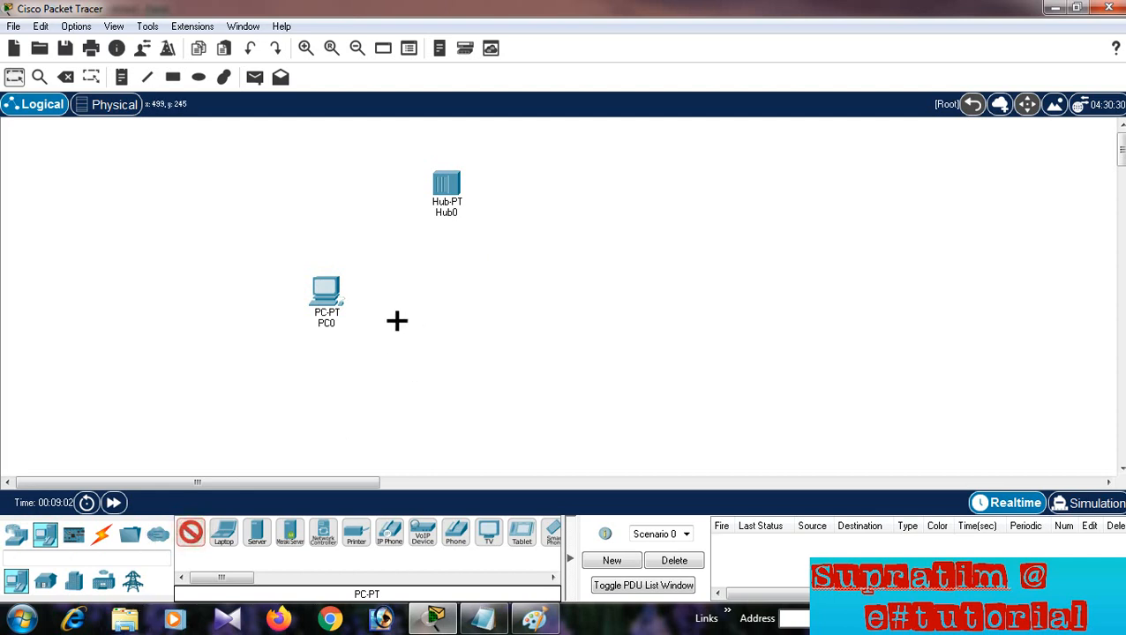
click(415, 277)
click(189, 534)
click(500, 275)
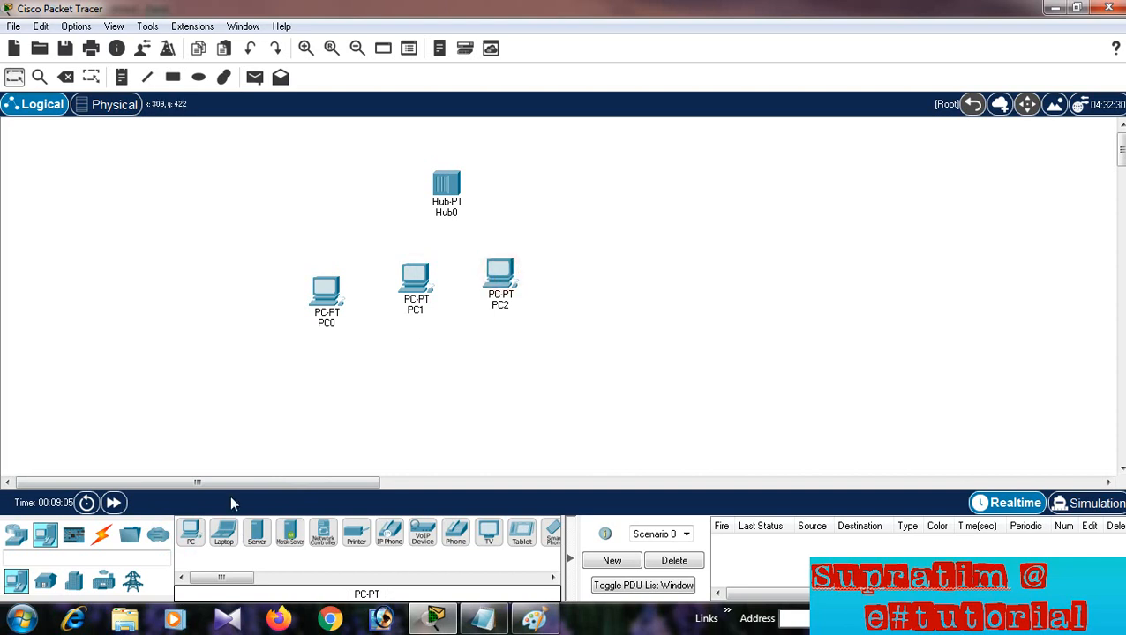
click(191, 532)
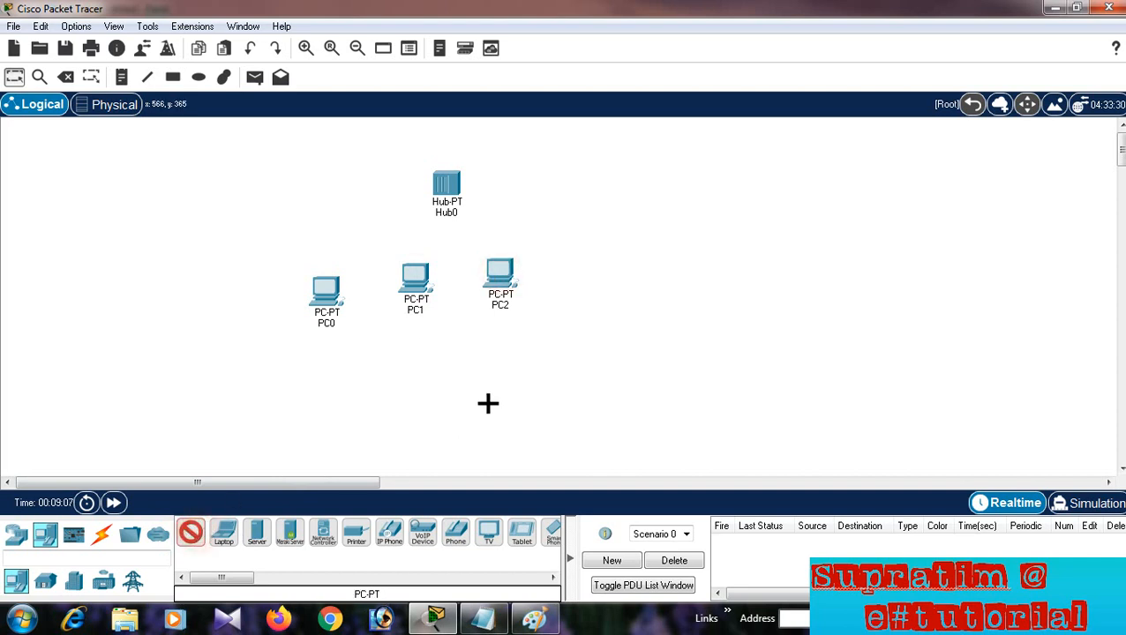
click(609, 316)
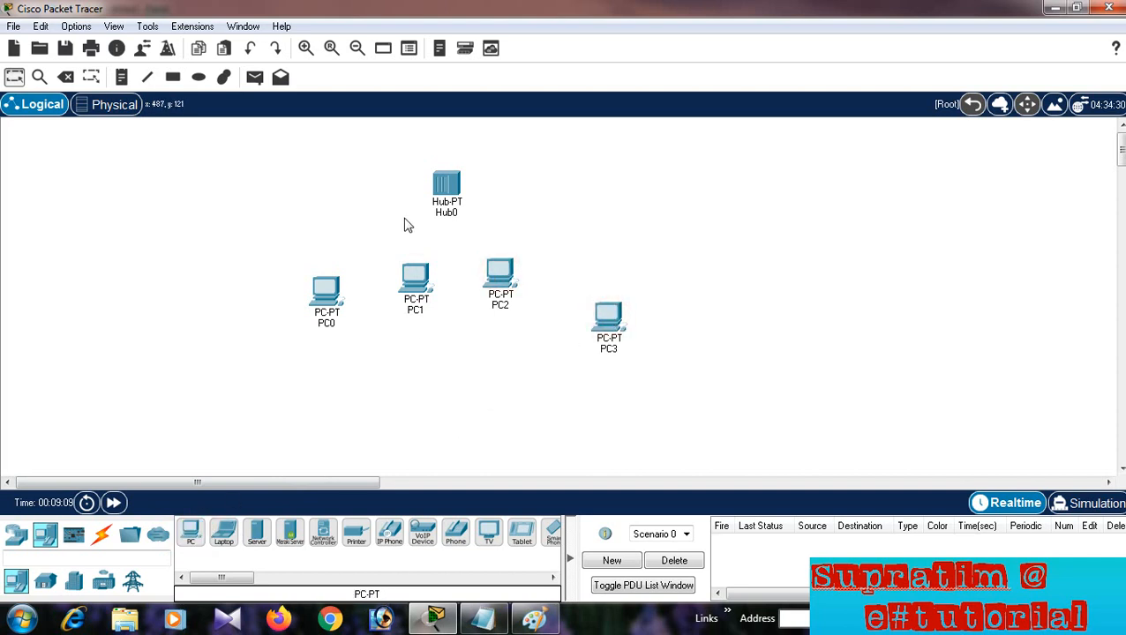
mouse_move(445, 185)
mouse_down()
mouse_move(649, 169)
mouse_move(560, 173)
mouse_up()
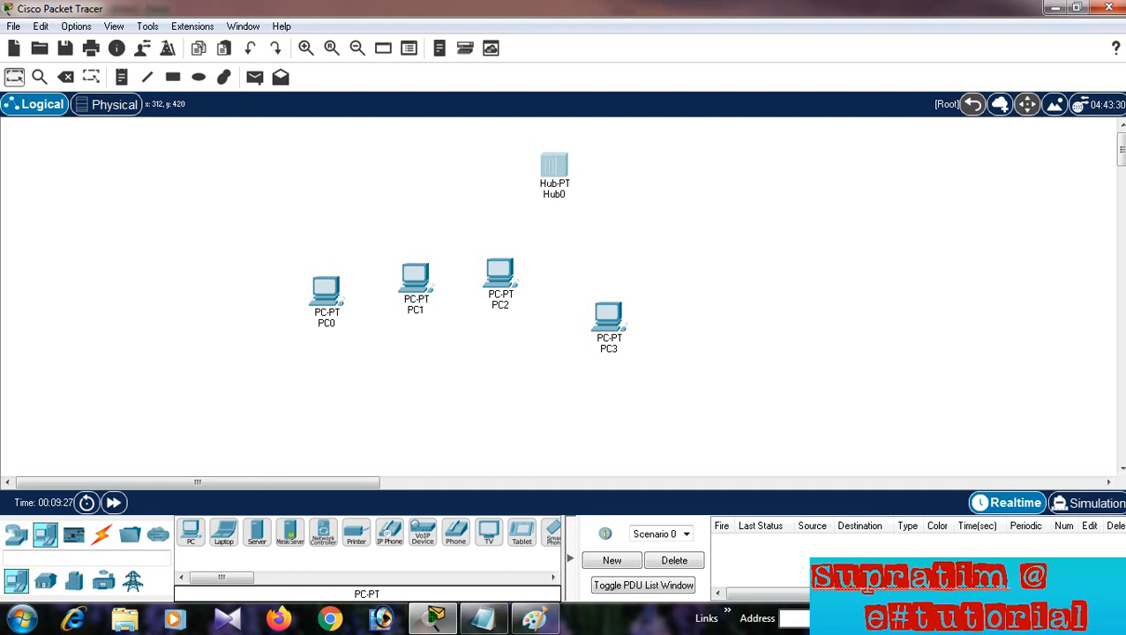
Connect FastEthernet0 of the leftmost PC to FastEthernet0 of the hub with a Copper Straight-Through cable
click(99, 539)
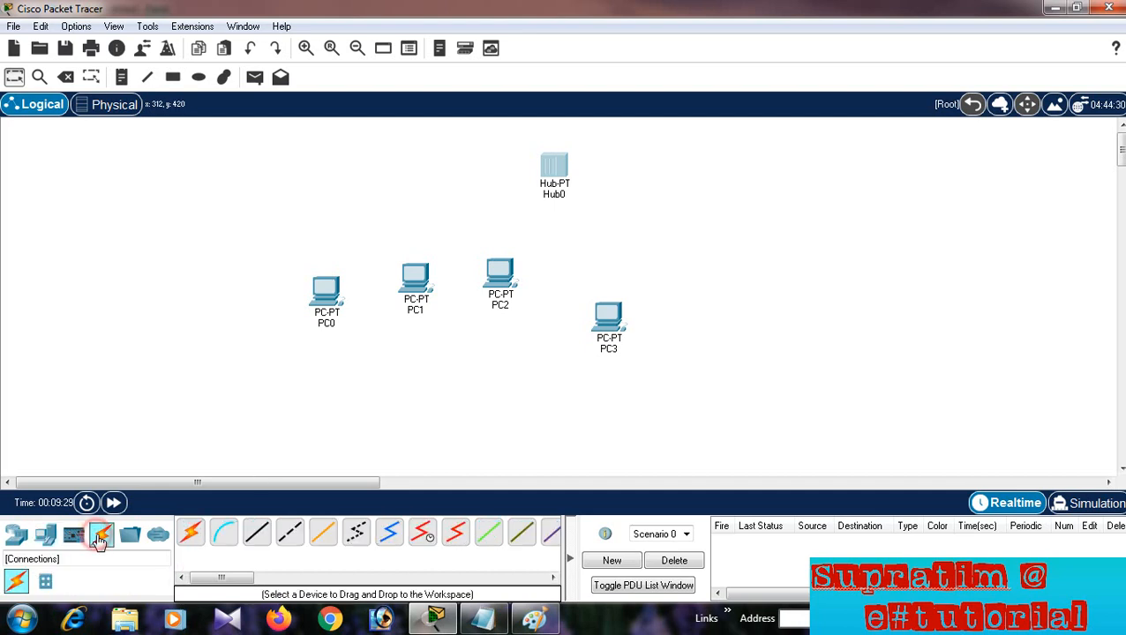
click(256, 533)
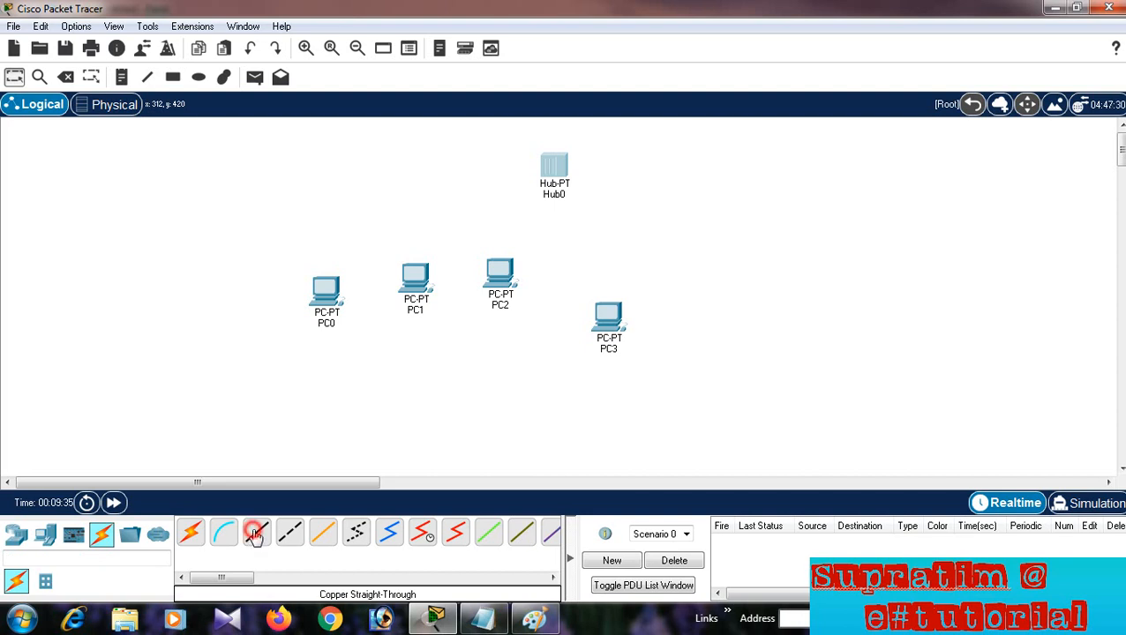
click(327, 288)
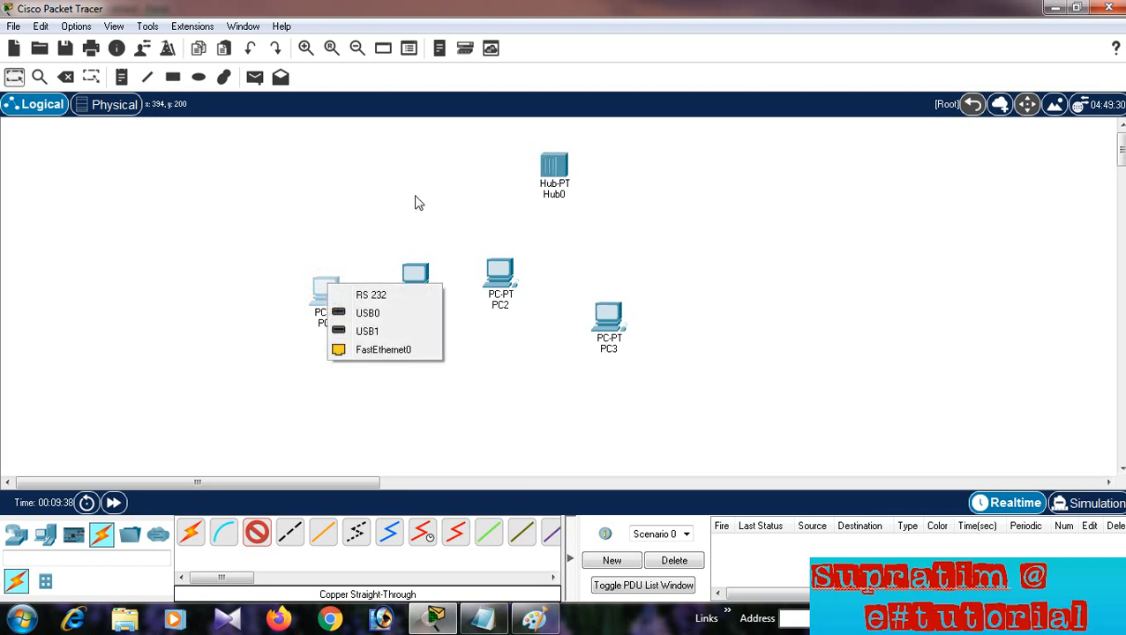
click(364, 349)
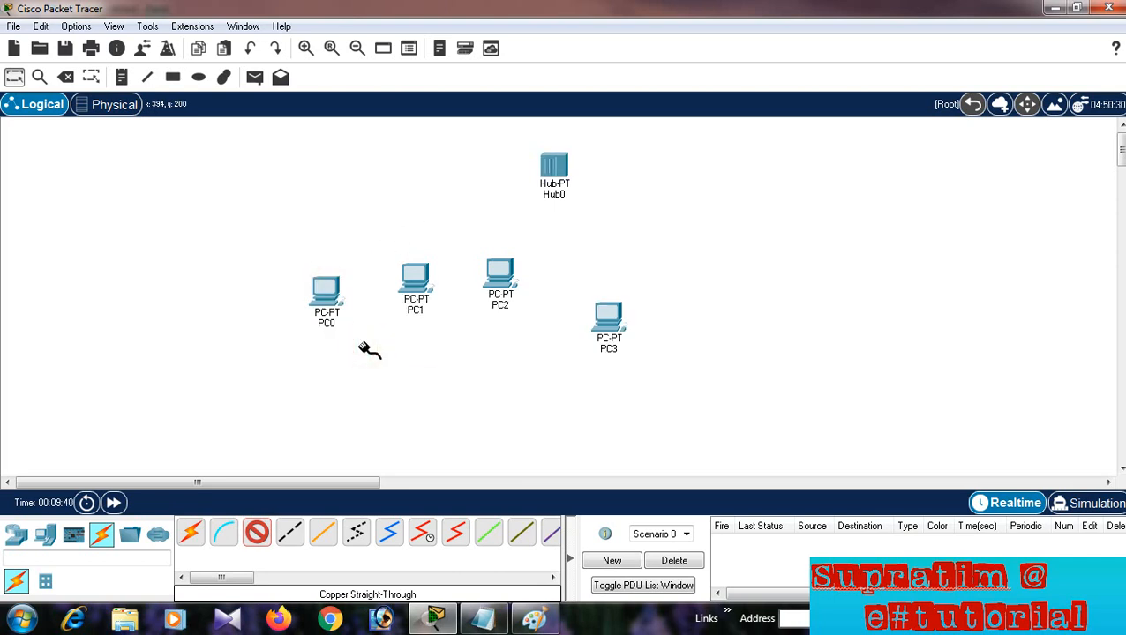
click(552, 169)
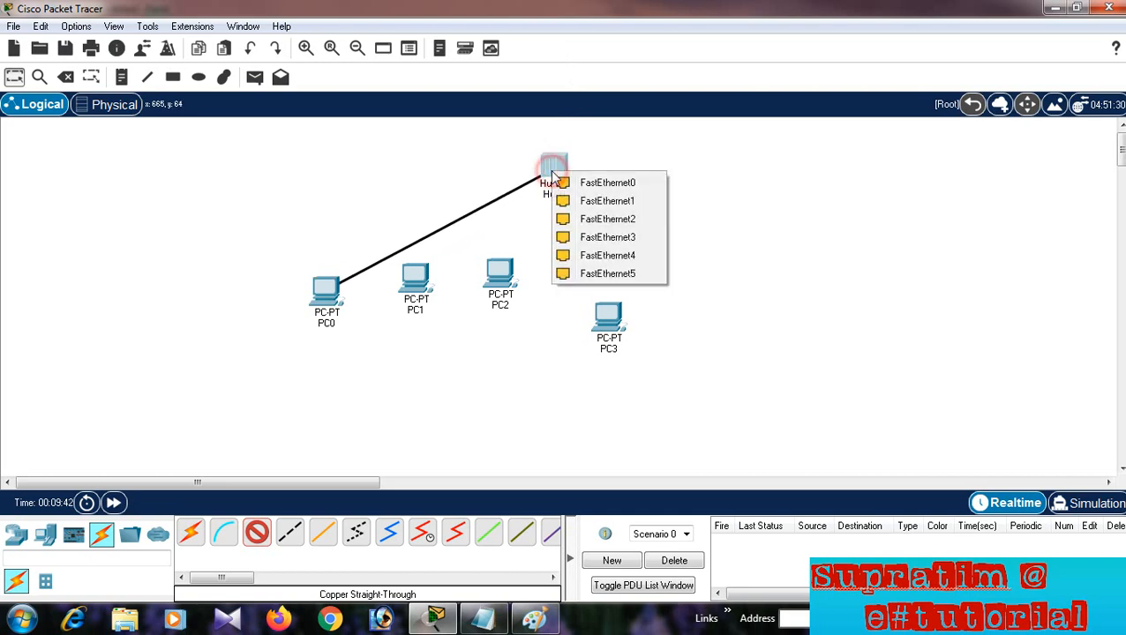
click(599, 184)
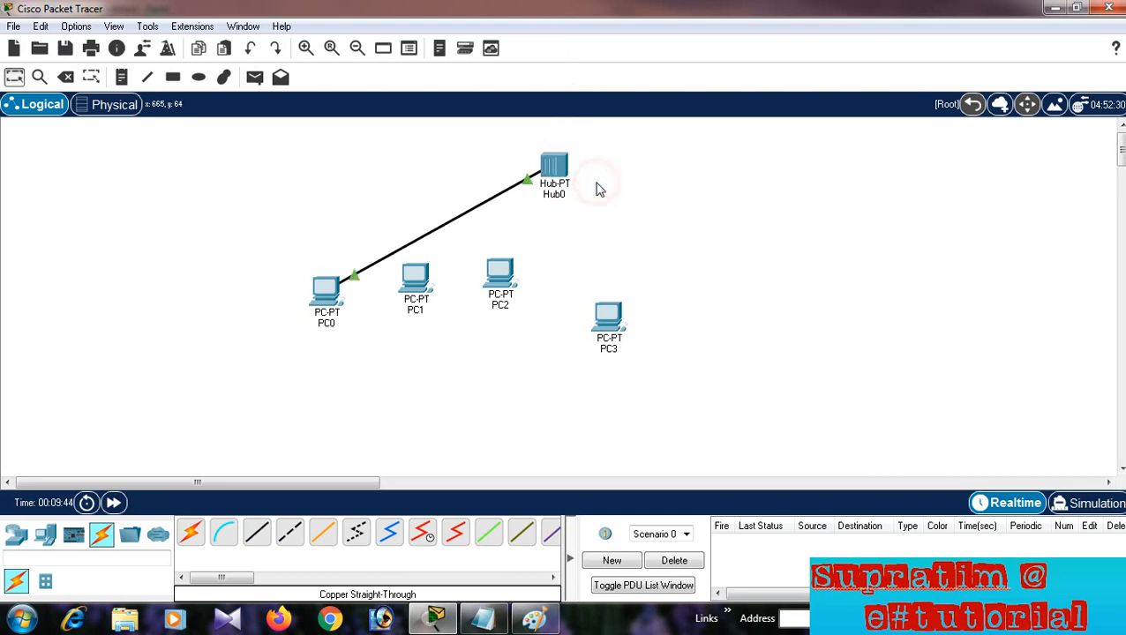
Enlarge the physical view of Hub0 and switch the hub's power off and back on
click(558, 164)
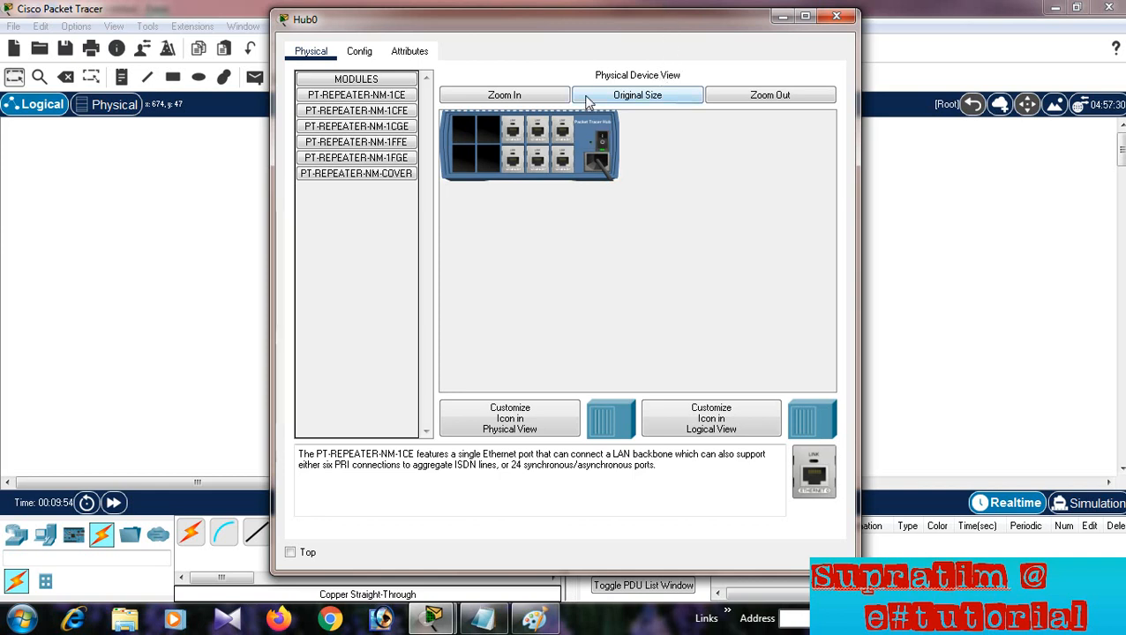
click(538, 97)
click(764, 177)
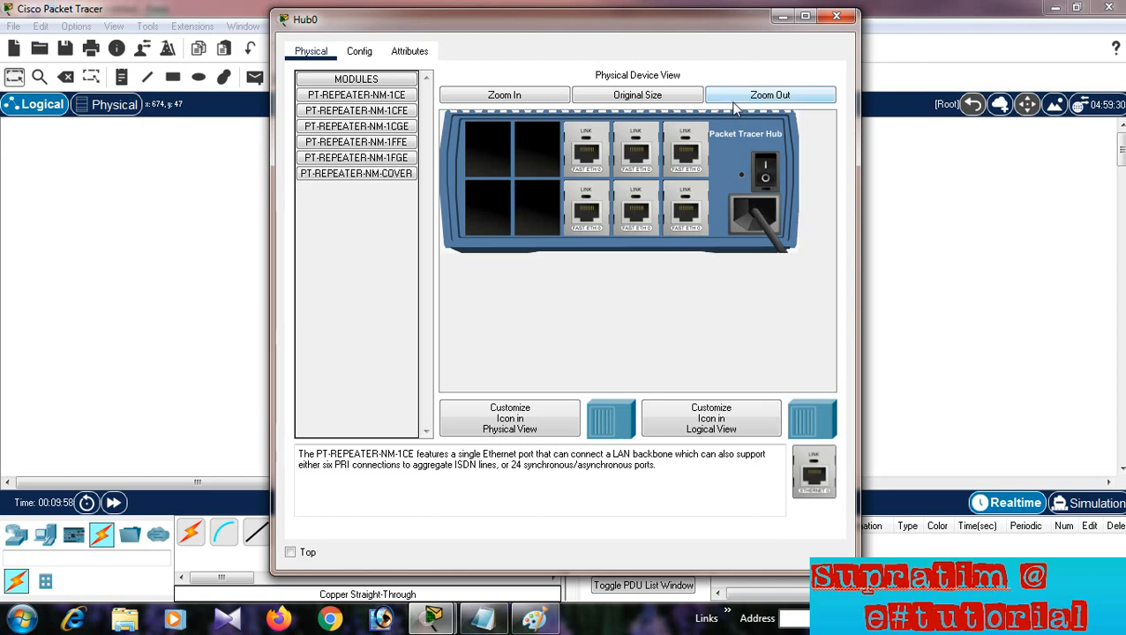
drag(732, 25, 1004, 235)
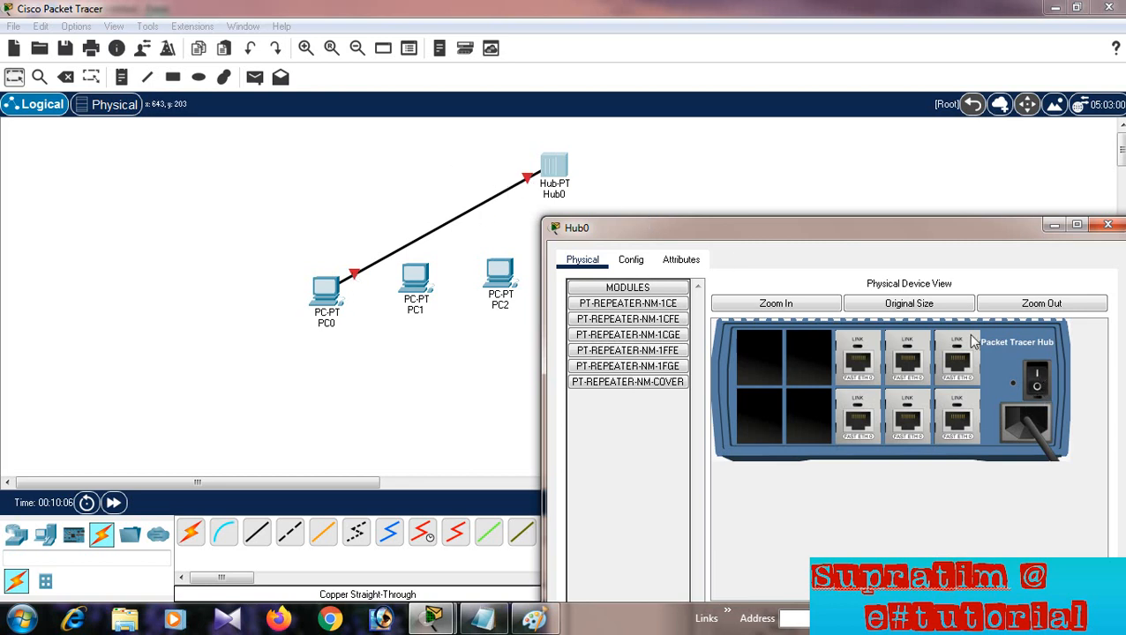
click(1037, 378)
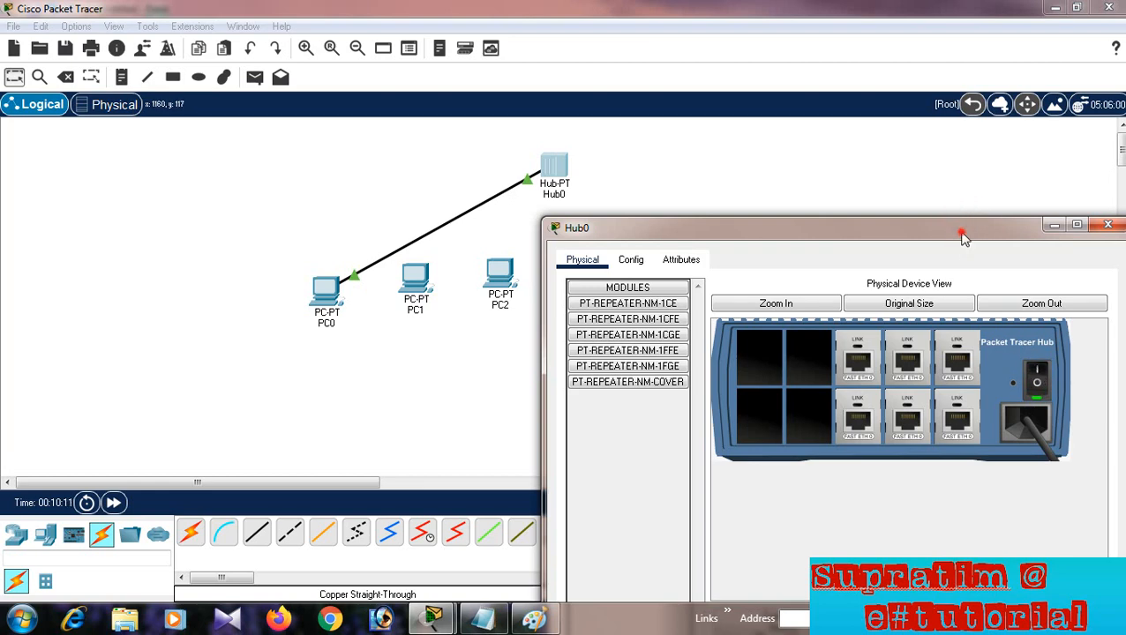
drag(961, 225, 758, 106)
Review Hub0's global settings, attributes and physical view, and close the device window
click(425, 143)
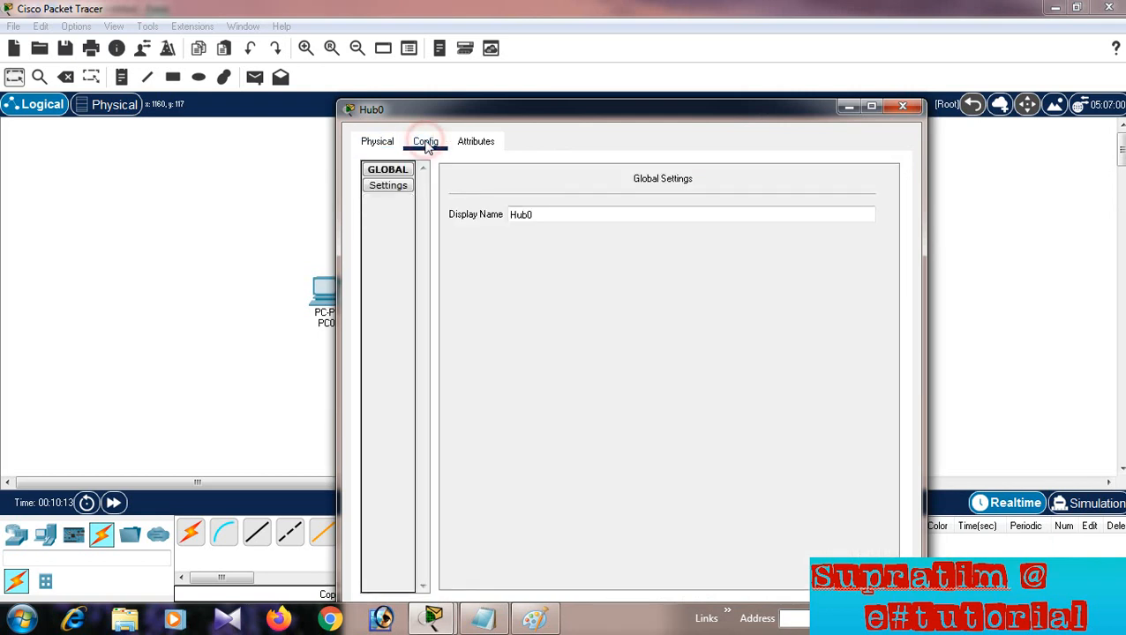
click(477, 146)
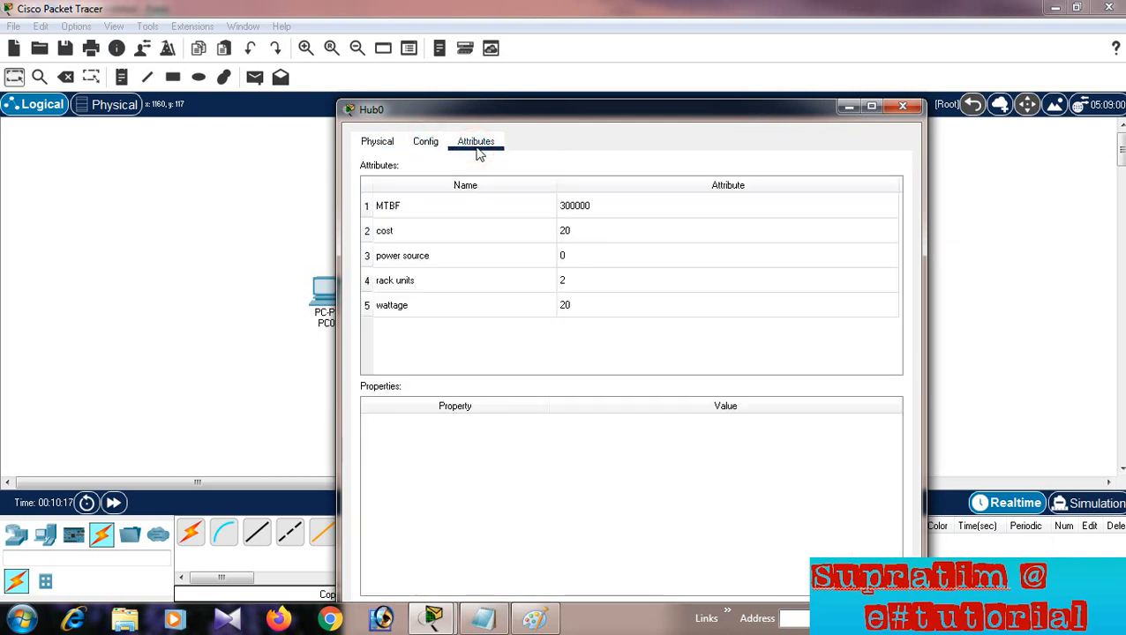
click(392, 146)
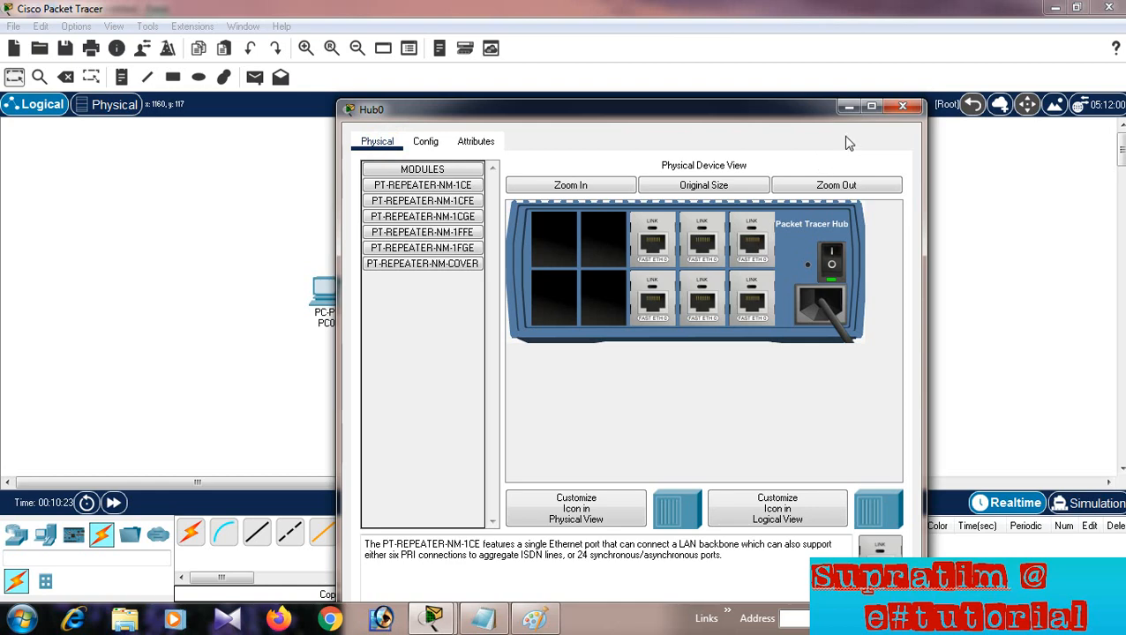
click(905, 106)
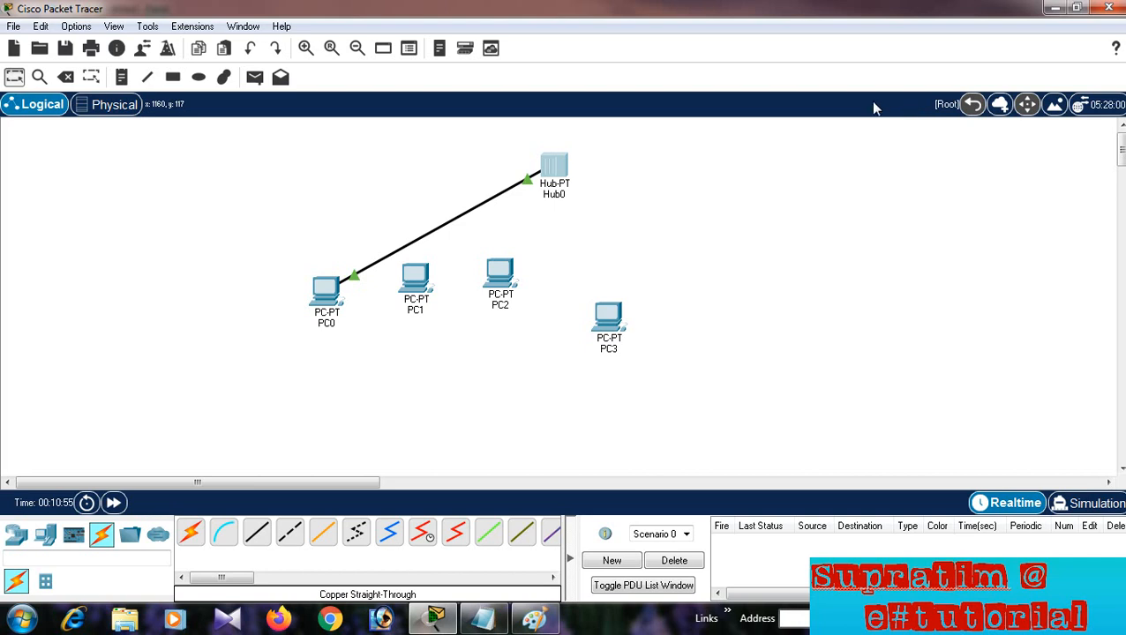
Connect FastEthernet0 of PC1 to a free port of Hub0 with a Copper Straight-Through cable
click(257, 532)
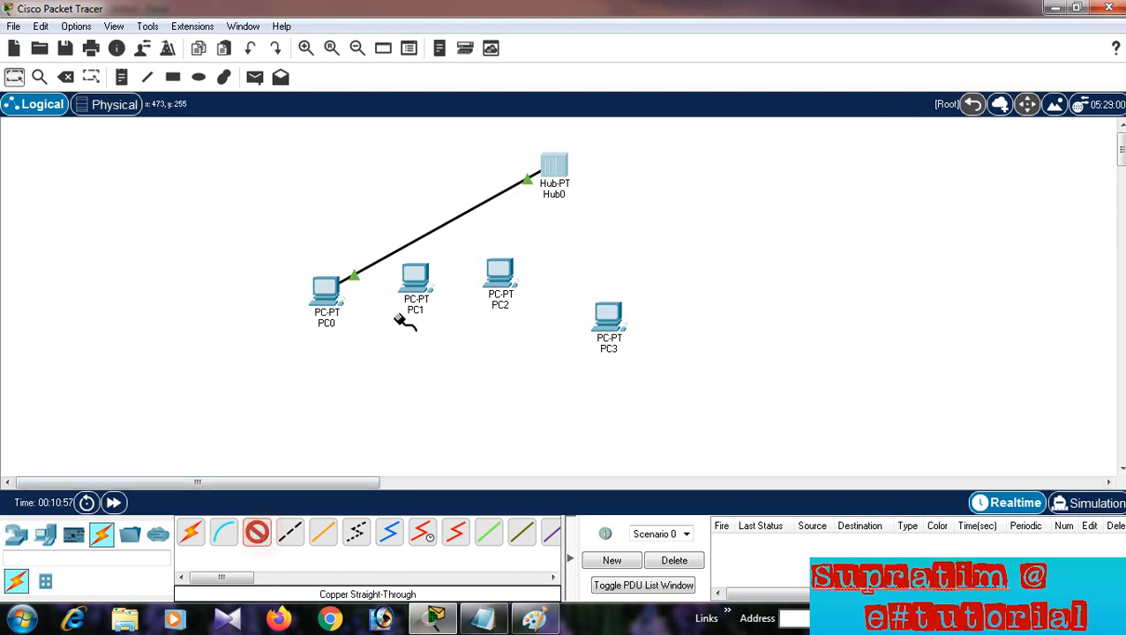
click(418, 277)
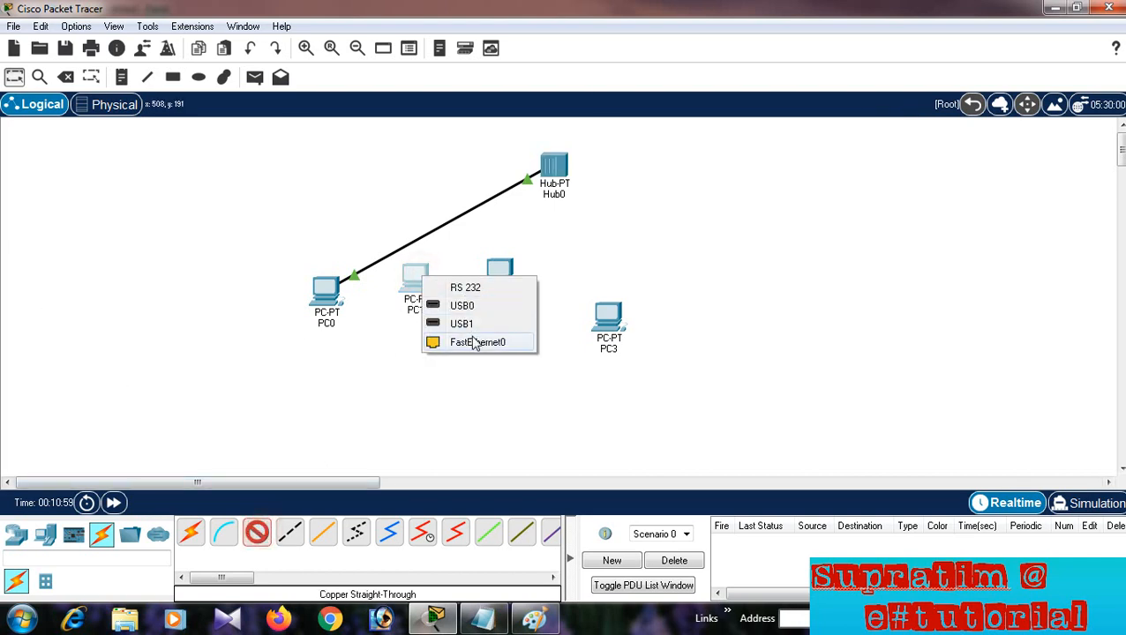
click(477, 342)
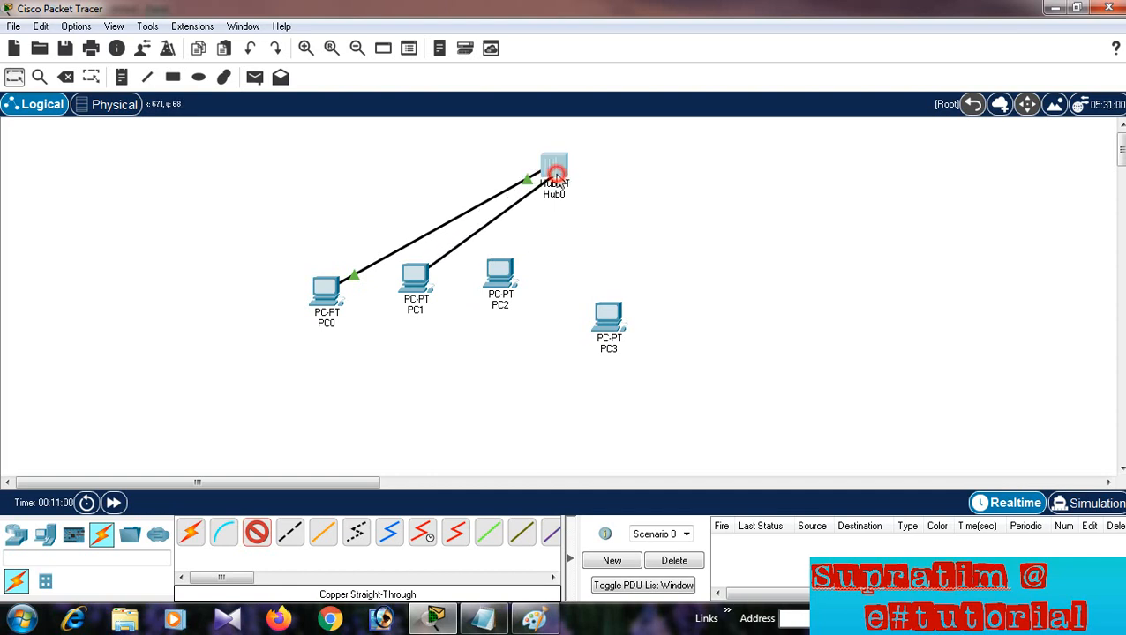
click(556, 173)
click(651, 204)
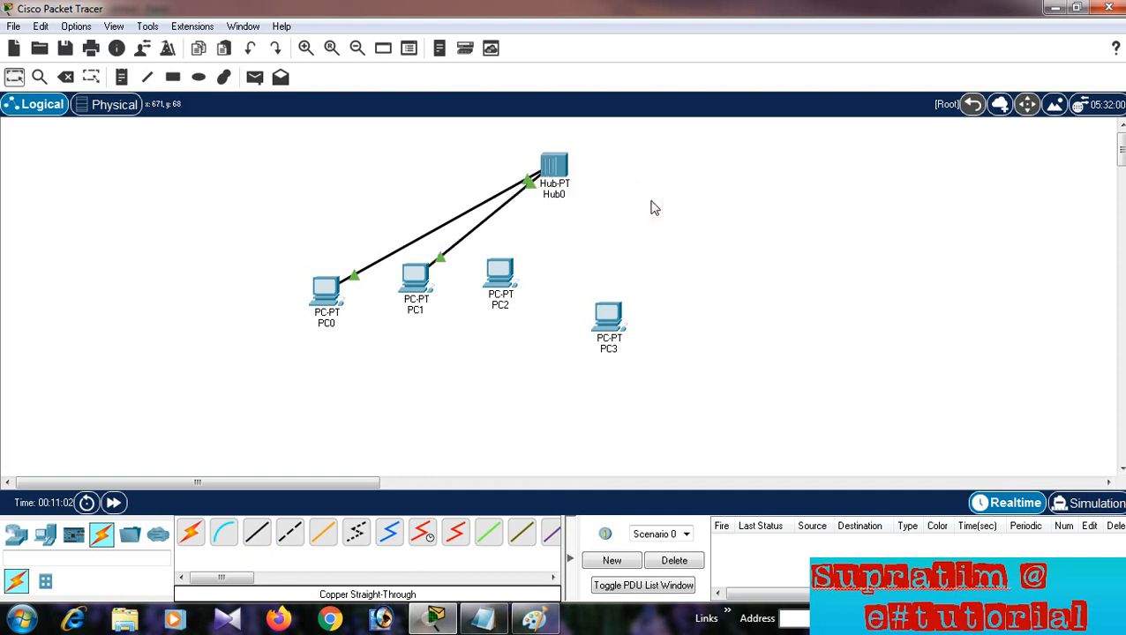
Connect FastEthernet0 of PC2 to a free port of Hub0 with a Copper Straight-Through cable
click(253, 536)
click(503, 267)
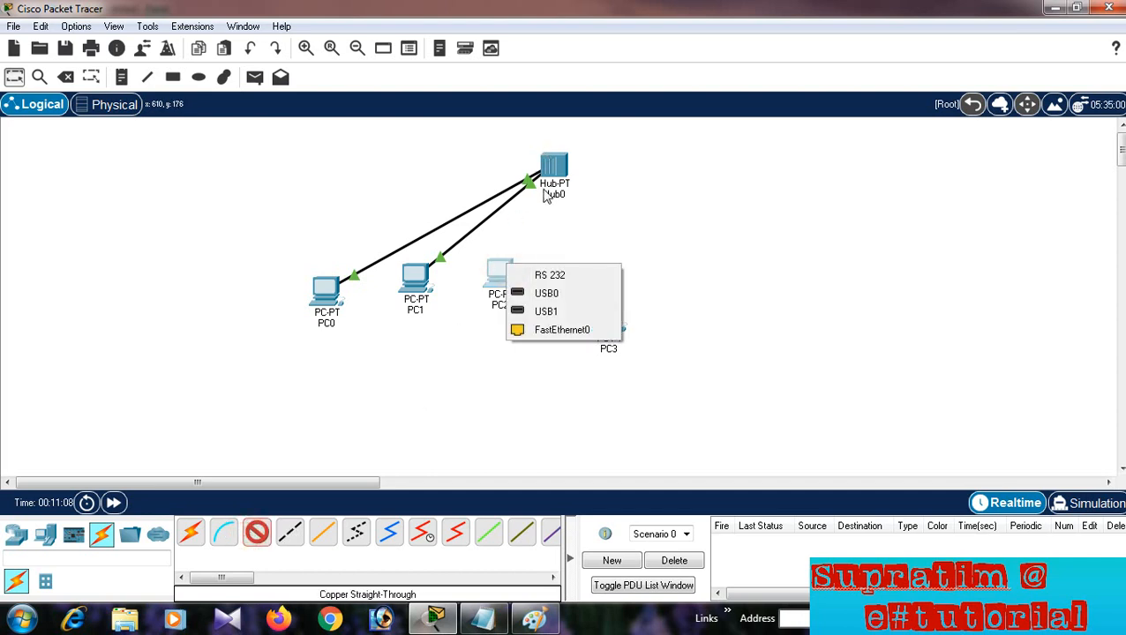
click(549, 329)
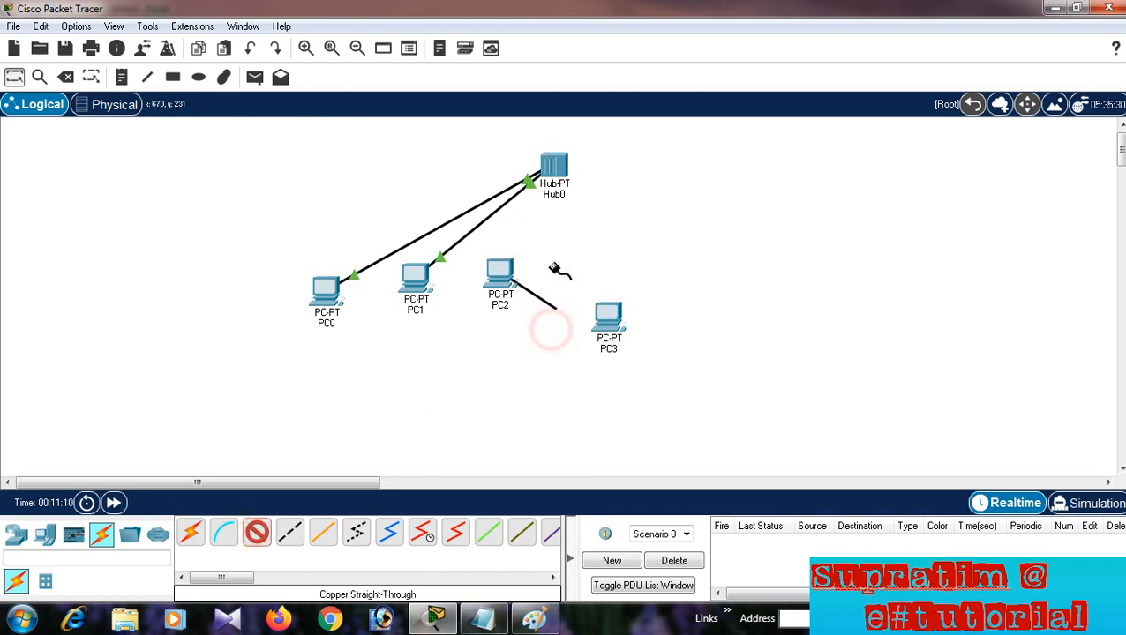
click(552, 166)
click(603, 181)
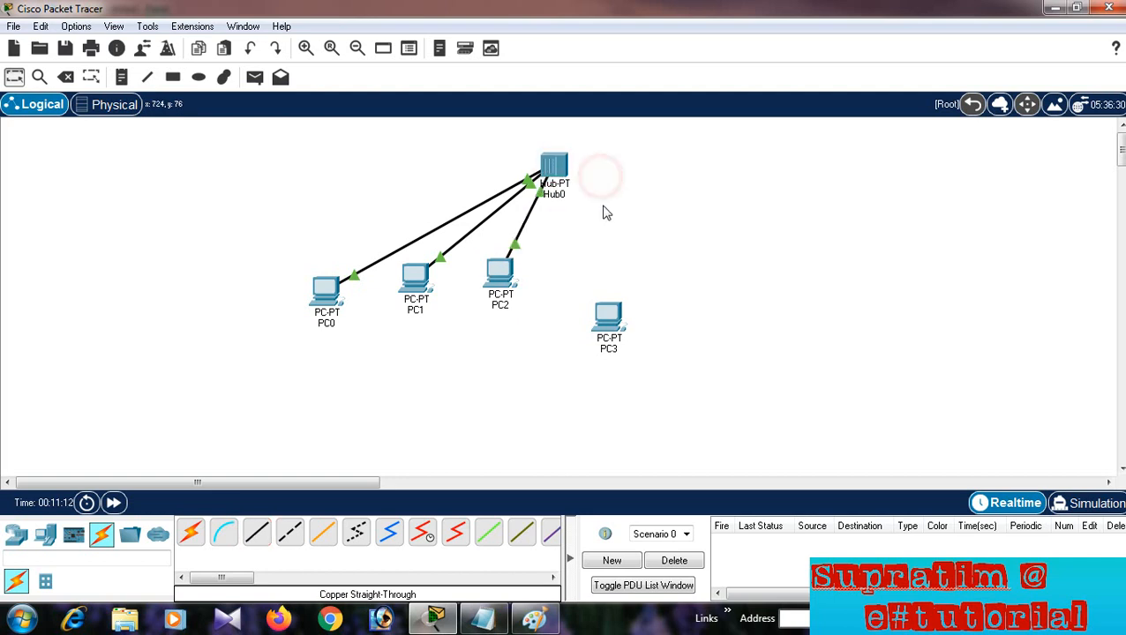
Connect FastEthernet0 of PC3 to FastEthernet3 of Hub0 with a Copper Straight-Through cable, and inspect the hub's physical view
click(258, 538)
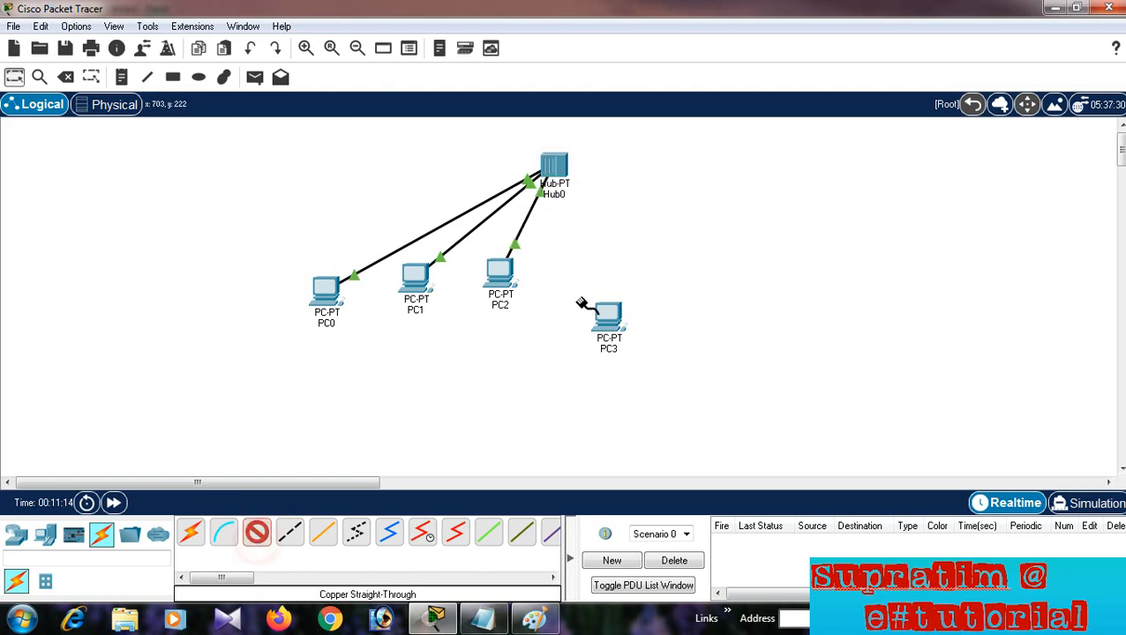
click(606, 318)
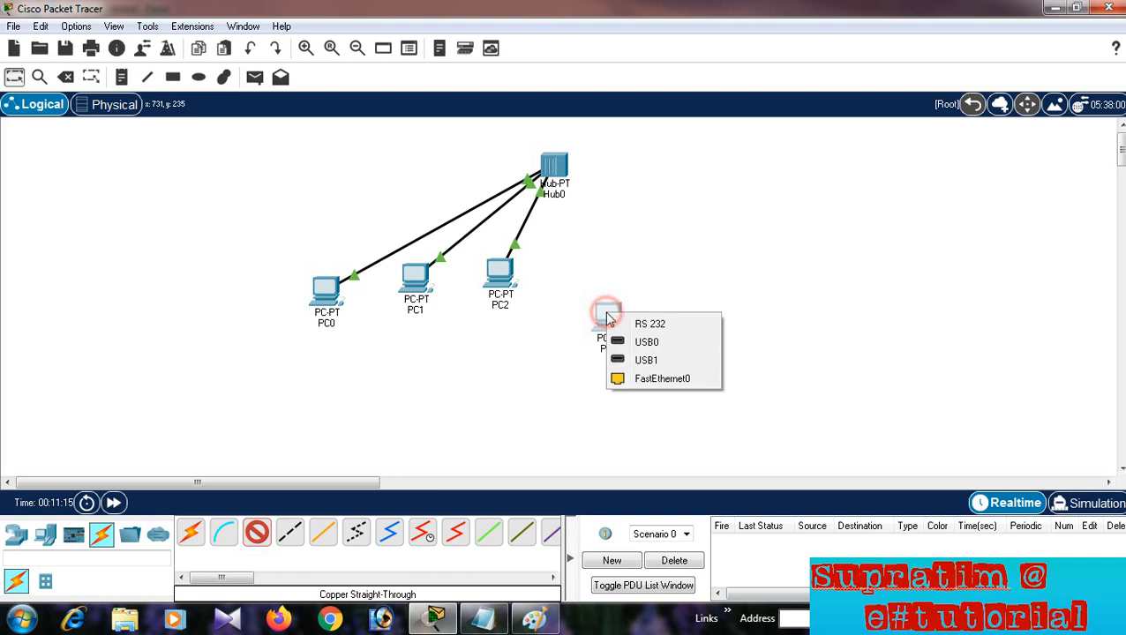
click(658, 379)
click(554, 168)
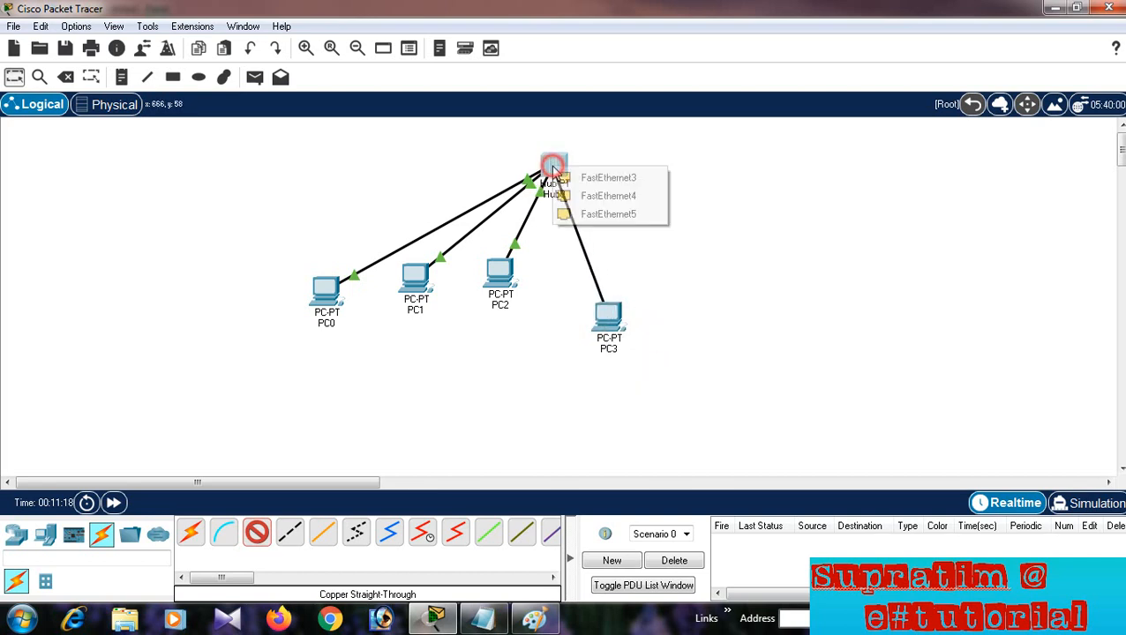
click(623, 179)
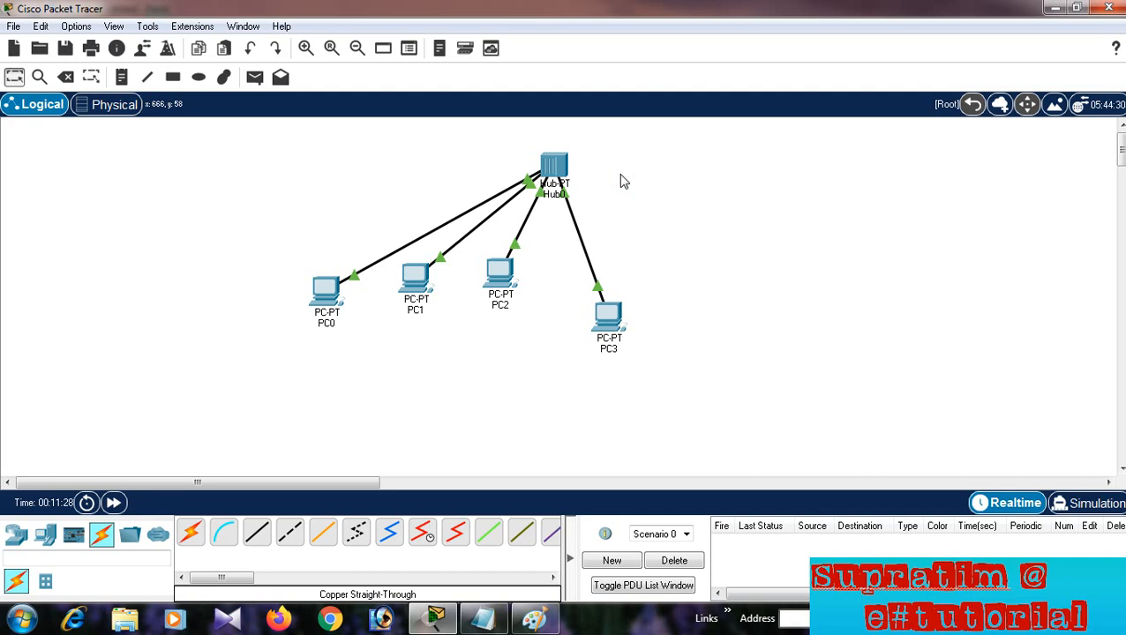
click(558, 164)
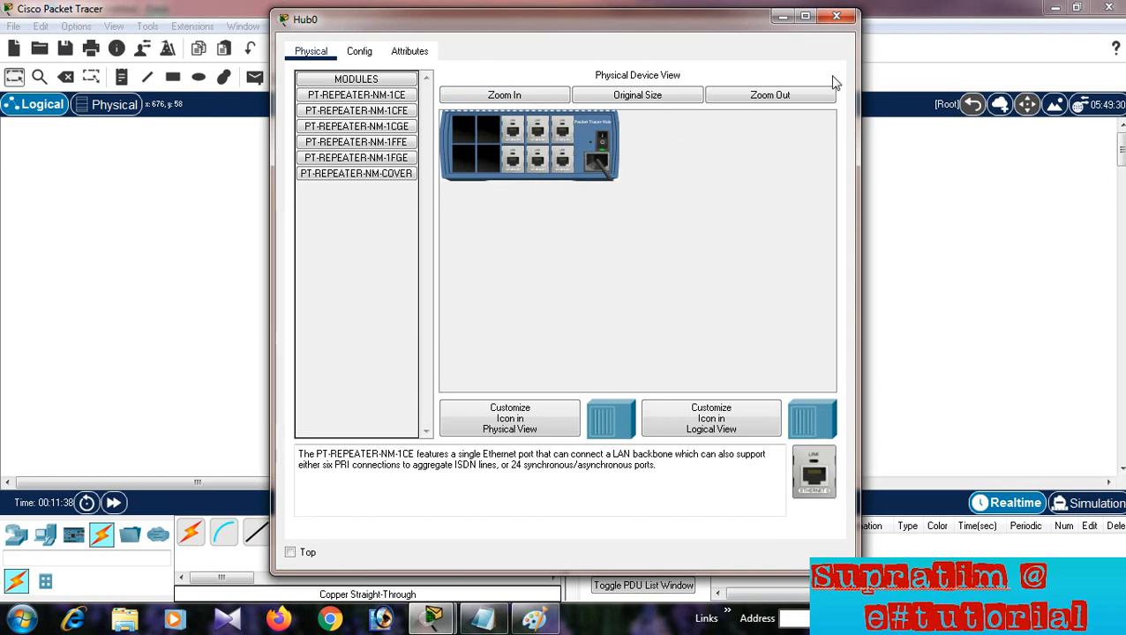
click(839, 17)
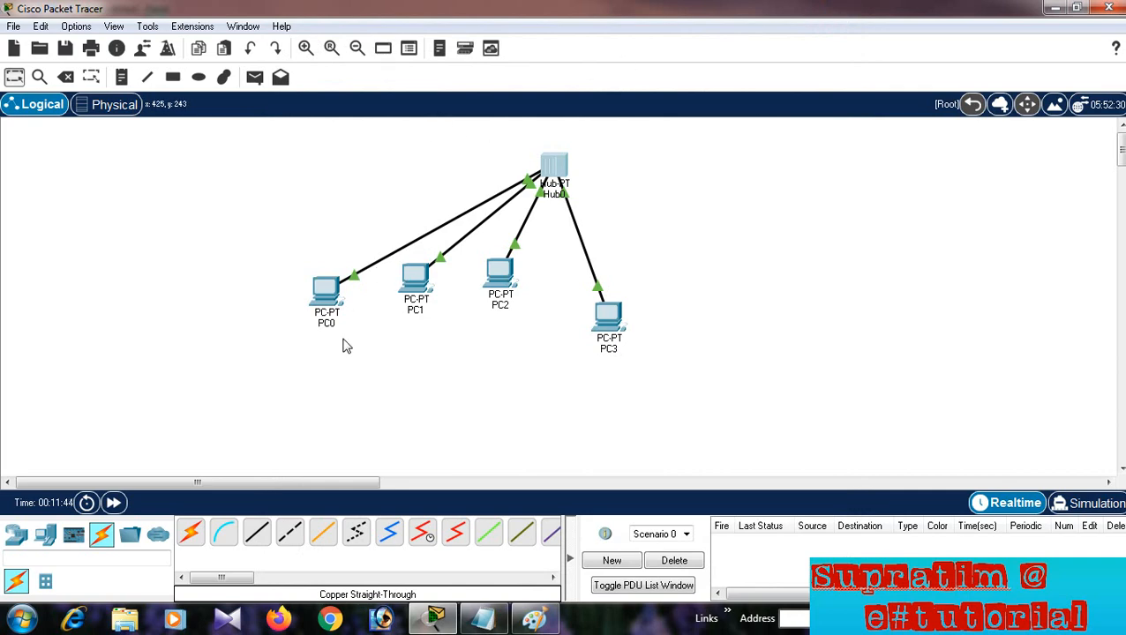
Give PC0 the static IPv4 address 10.10.10.1 with subnet mask 255.0.0.0, and close its window
click(331, 295)
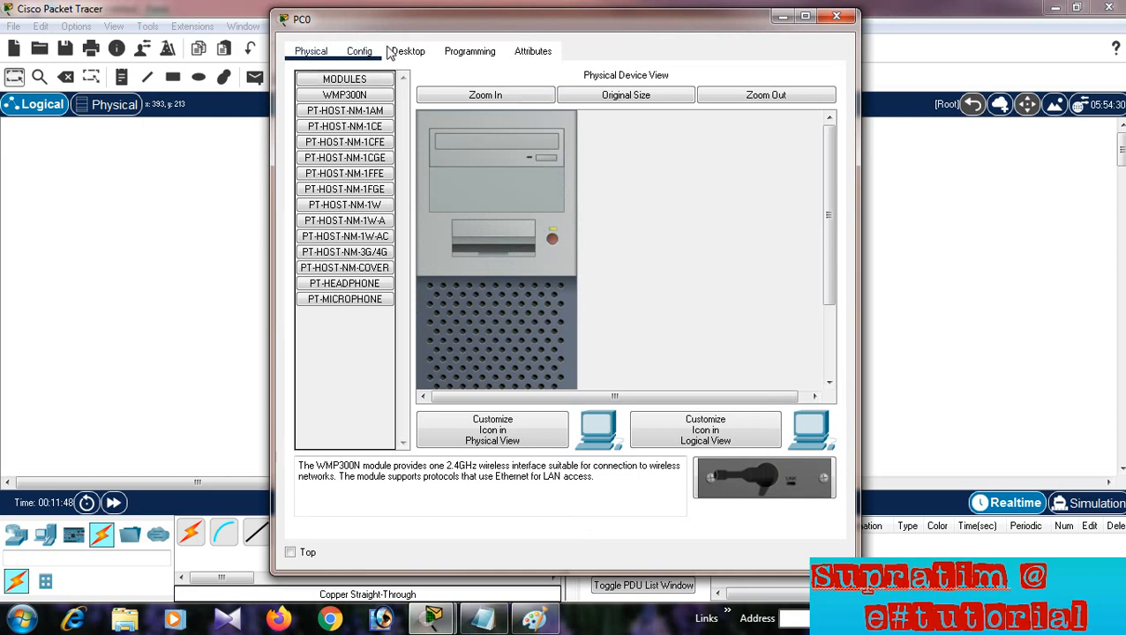
click(402, 51)
click(361, 116)
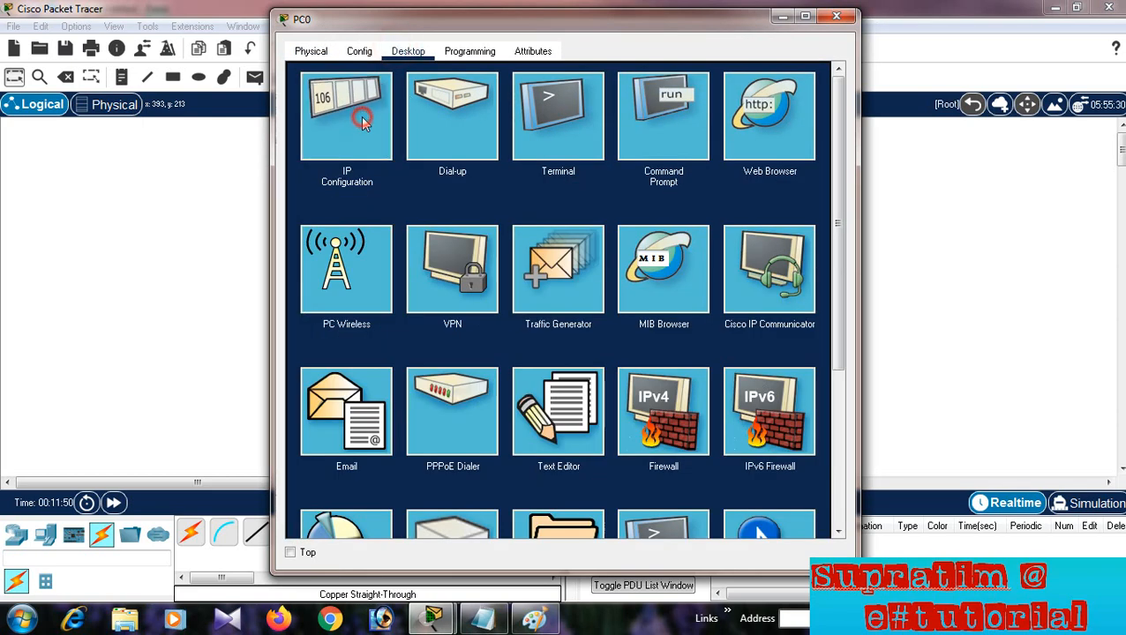
click(581, 164)
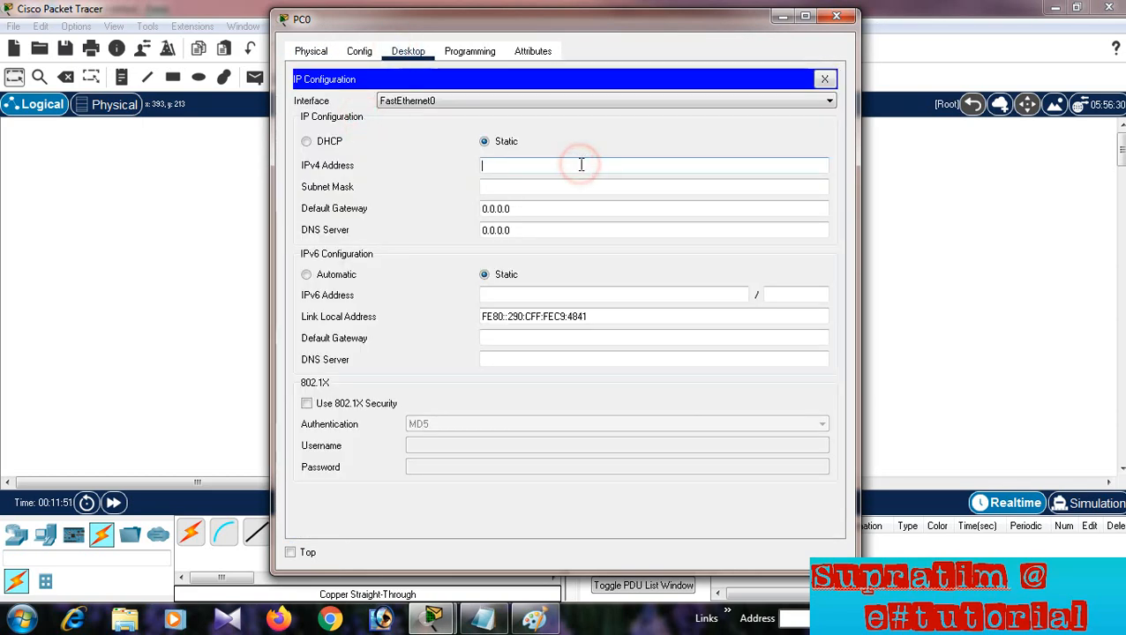
text(10)
text(.10)
key(BackSpace)
text(10.10)
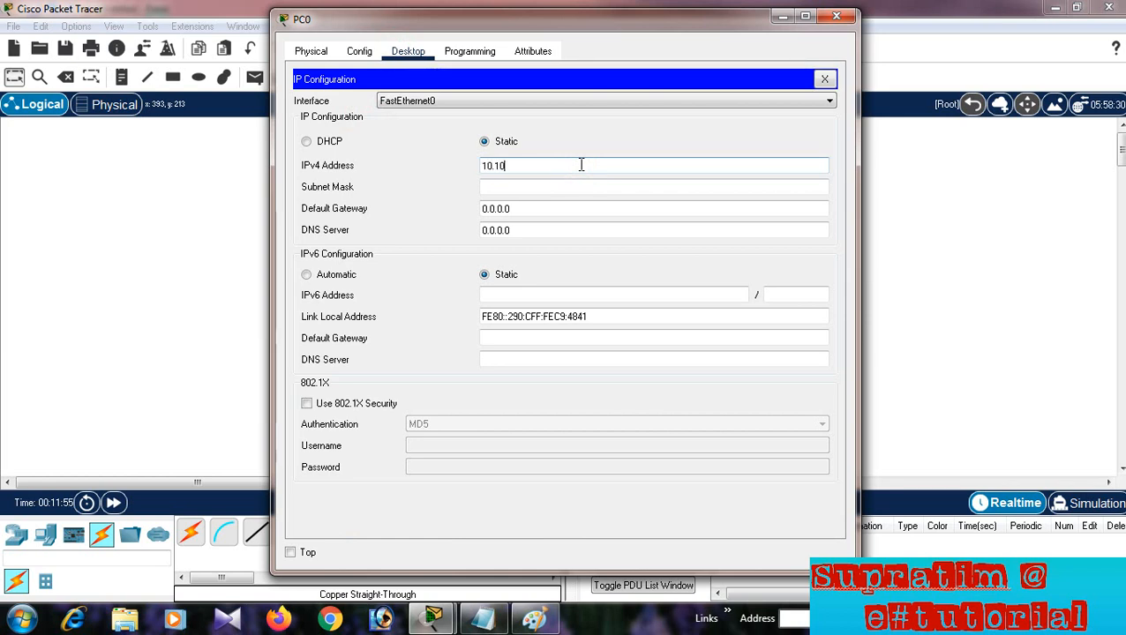
text(.10.1)
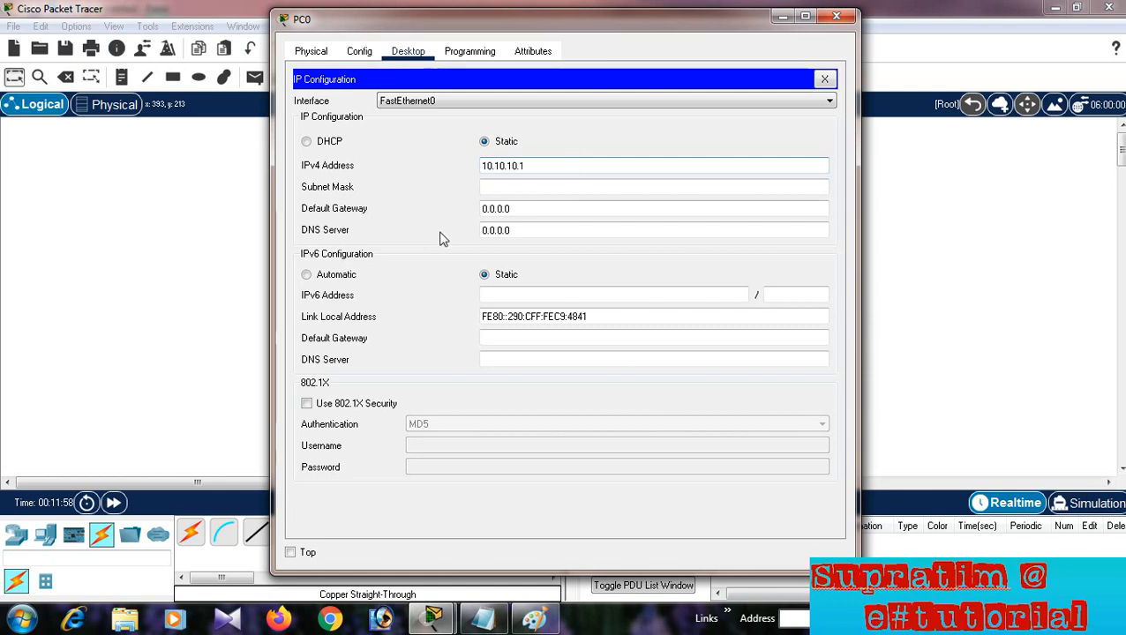
click(571, 181)
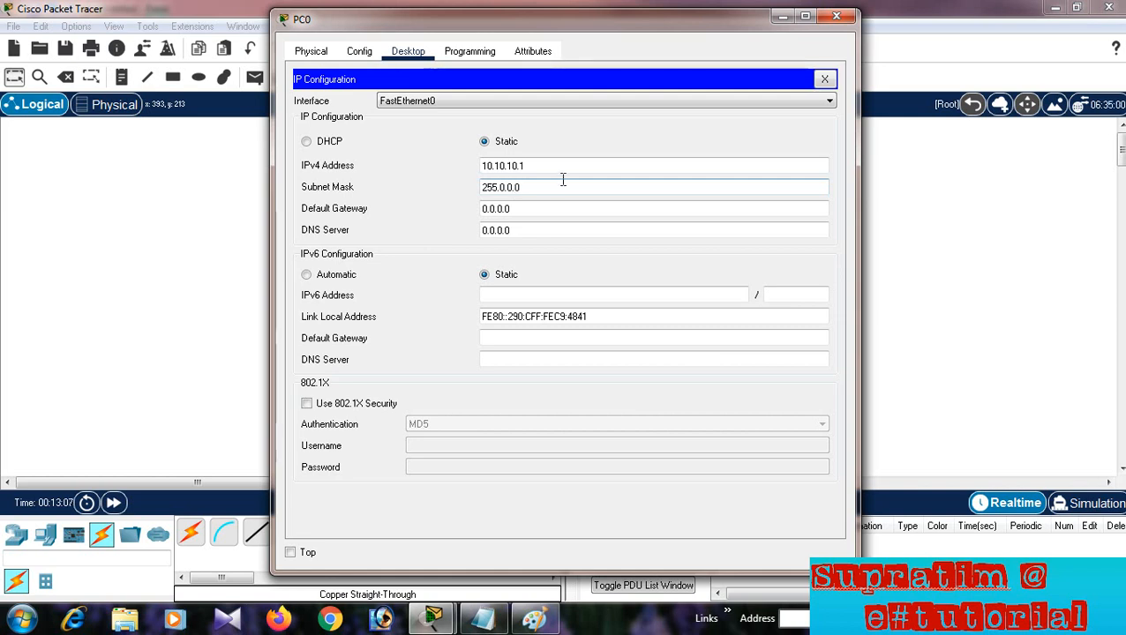
click(836, 16)
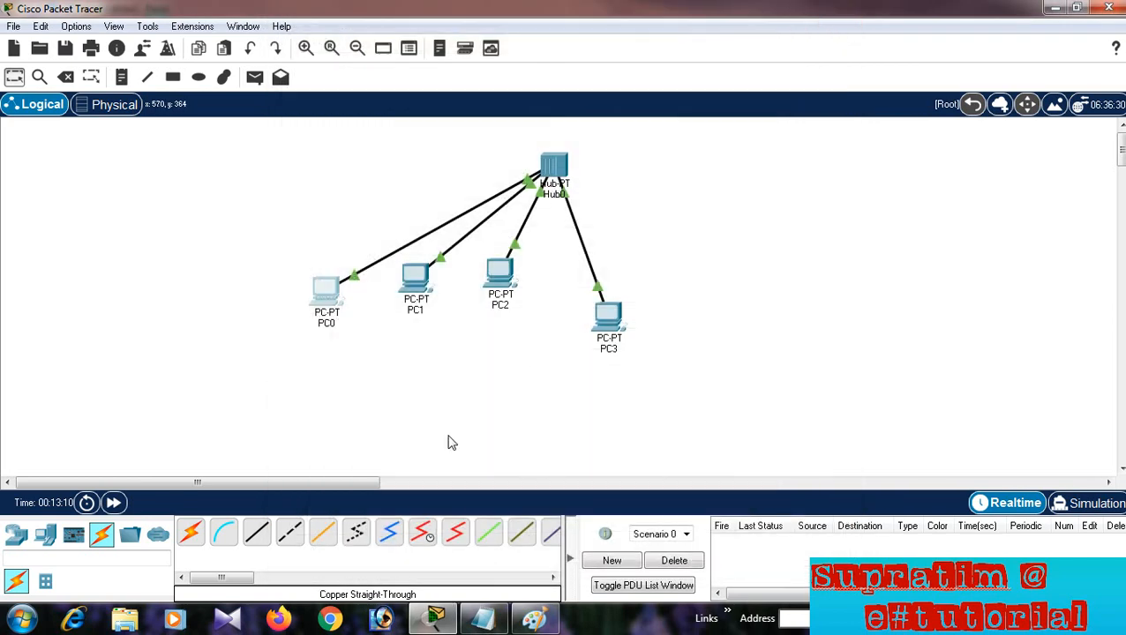
click(321, 302)
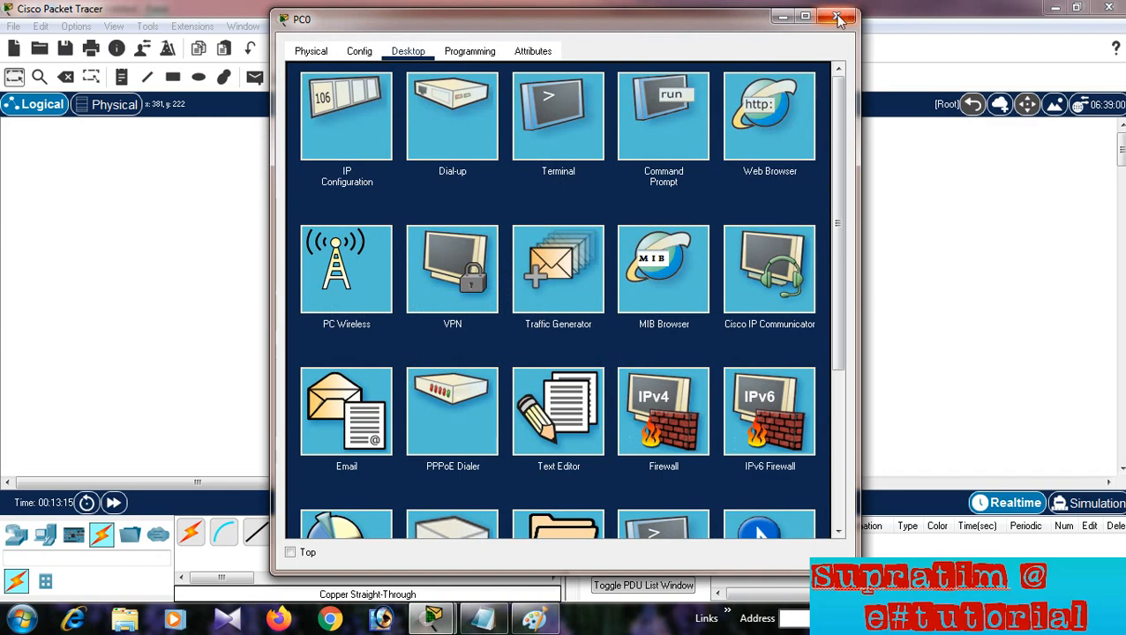
click(838, 20)
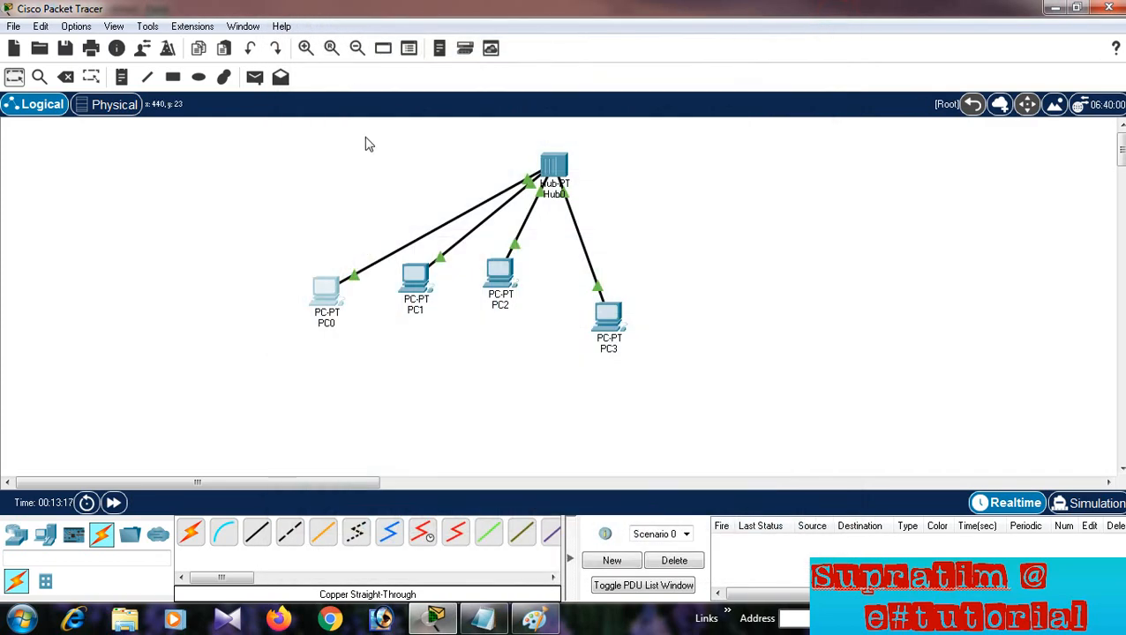
Give PC1 the static IPv4 address 10.10.10.2 and close its window
click(419, 287)
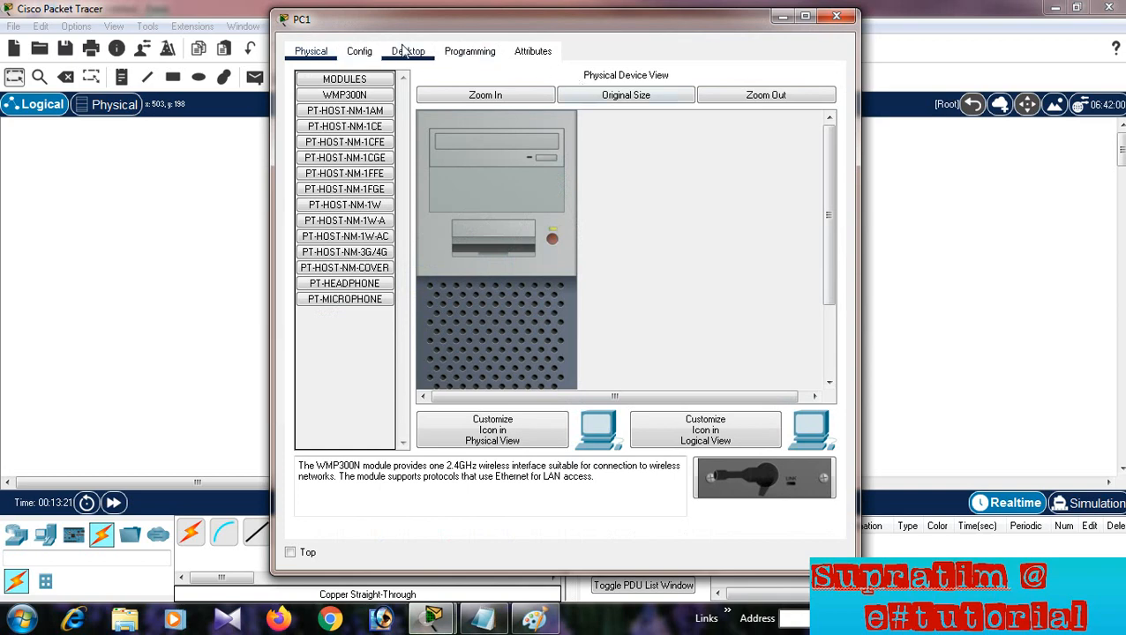
click(408, 51)
click(353, 99)
click(534, 165)
text(10.10.10.2)
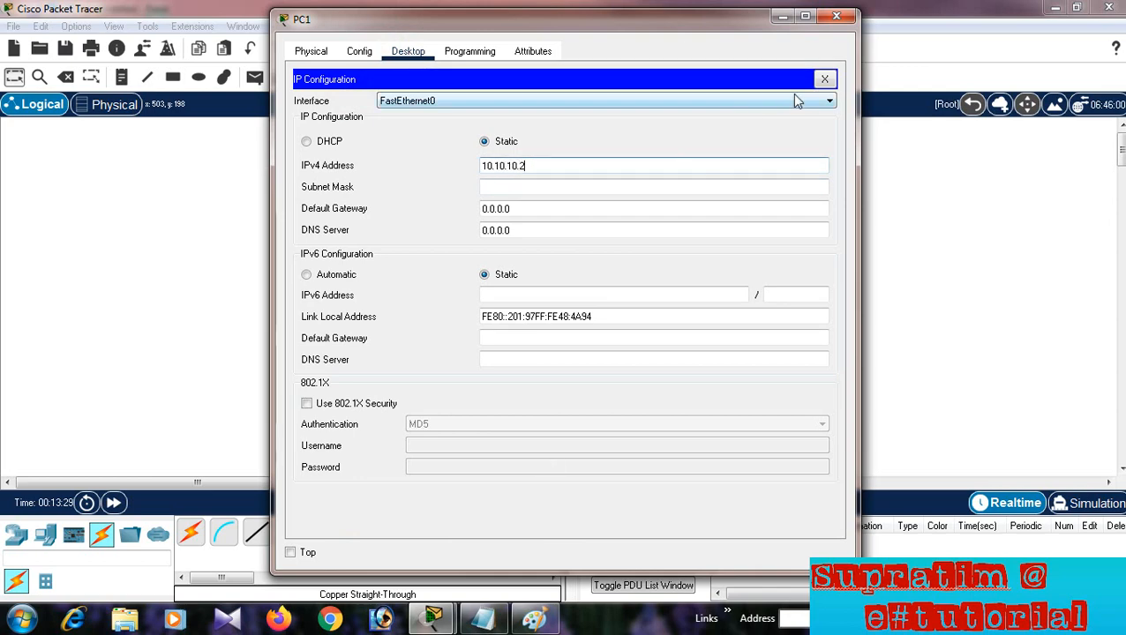
click(834, 16)
Give PC2 the static IPv4 address 10.10.10.3 and close its window
click(516, 287)
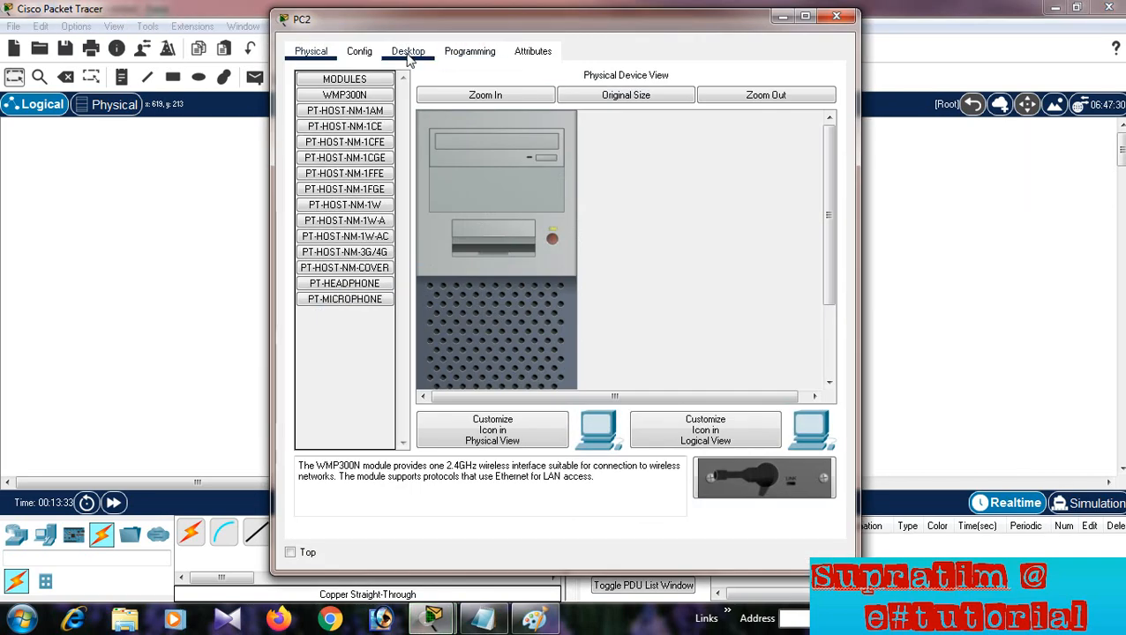
click(408, 55)
click(360, 115)
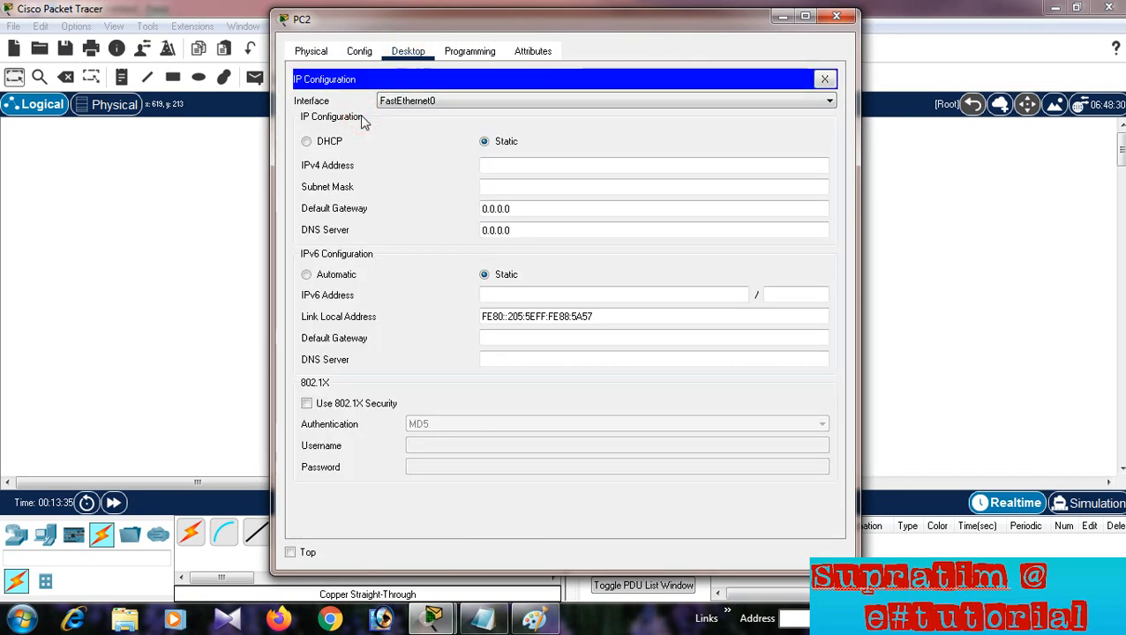
click(489, 169)
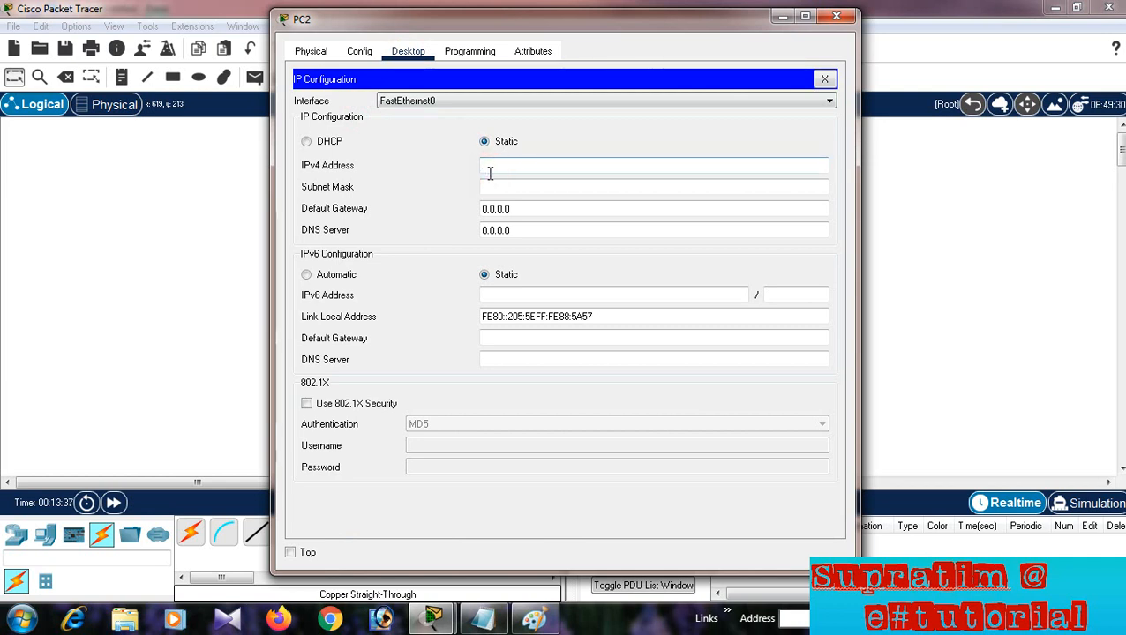
text(10.10.10.3)
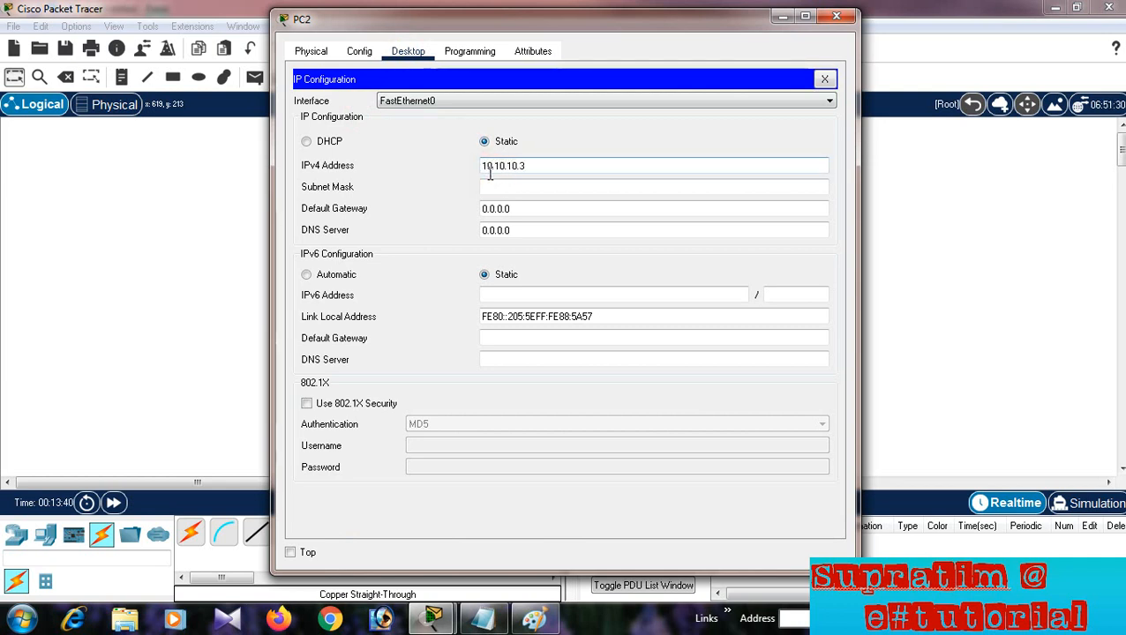
click(836, 17)
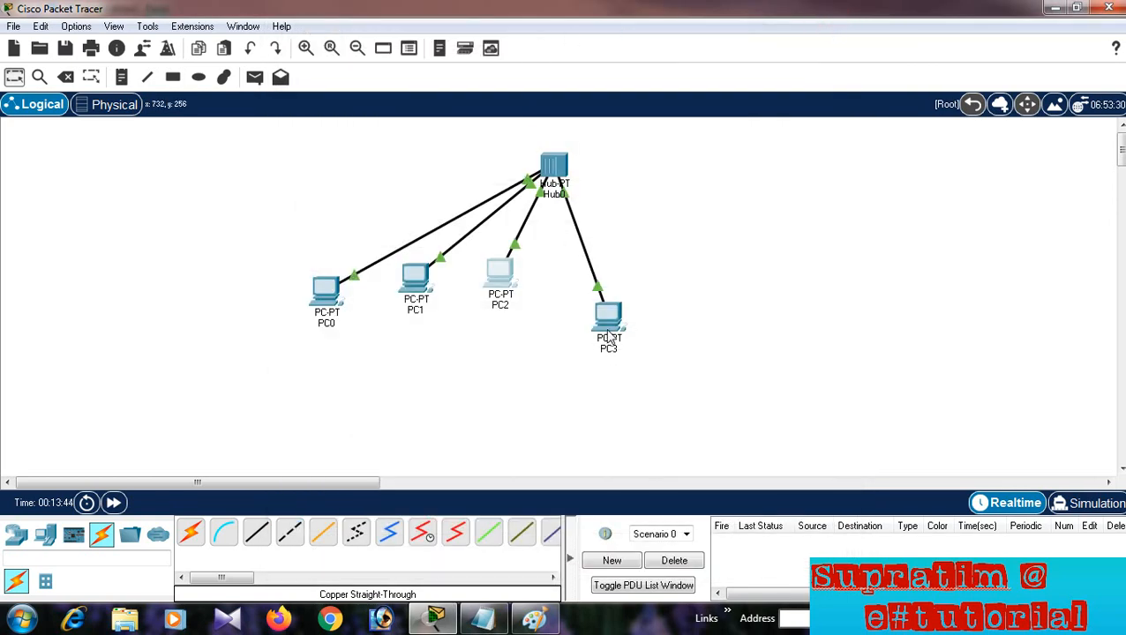
Give PC3 the static IPv4 address 10.10.10.4 and close its window
click(608, 319)
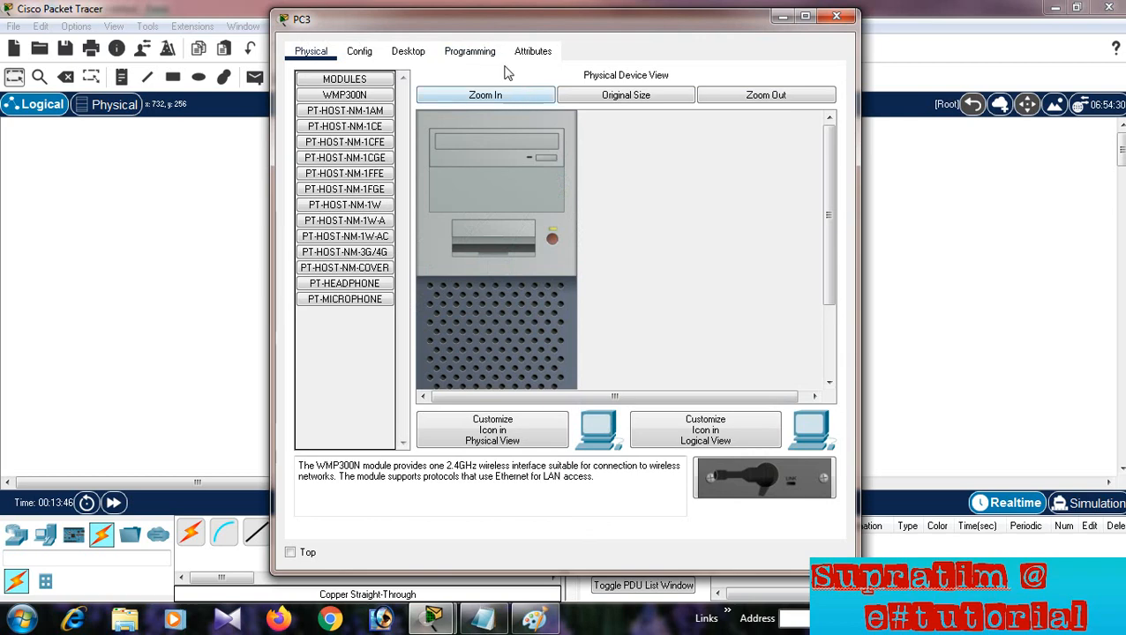
click(395, 55)
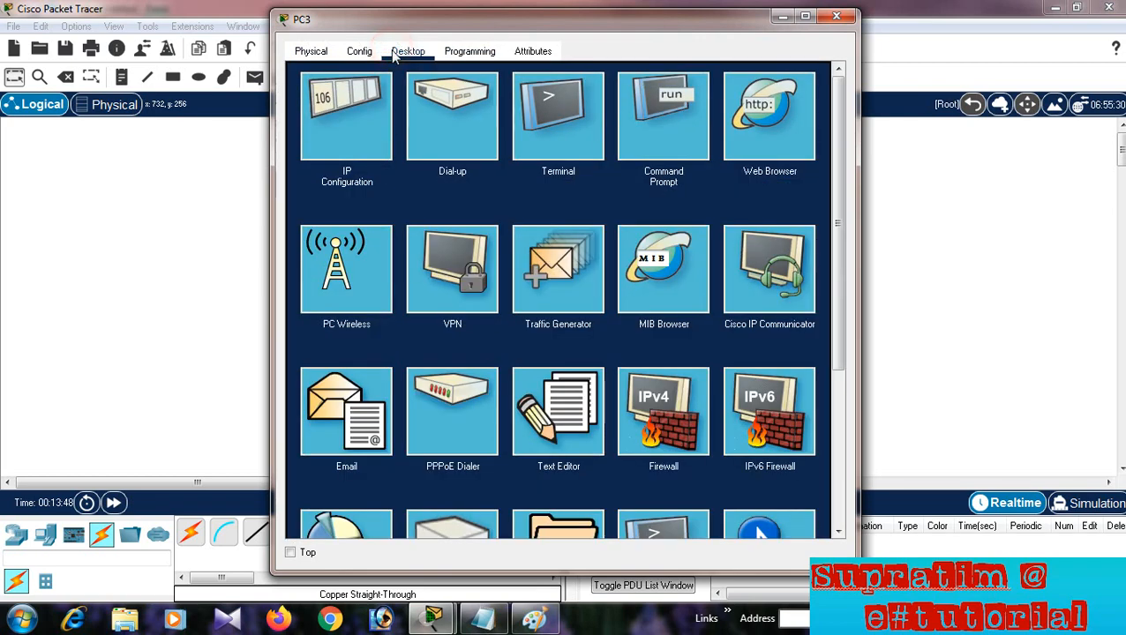
click(363, 115)
click(512, 146)
click(518, 166)
text(10)
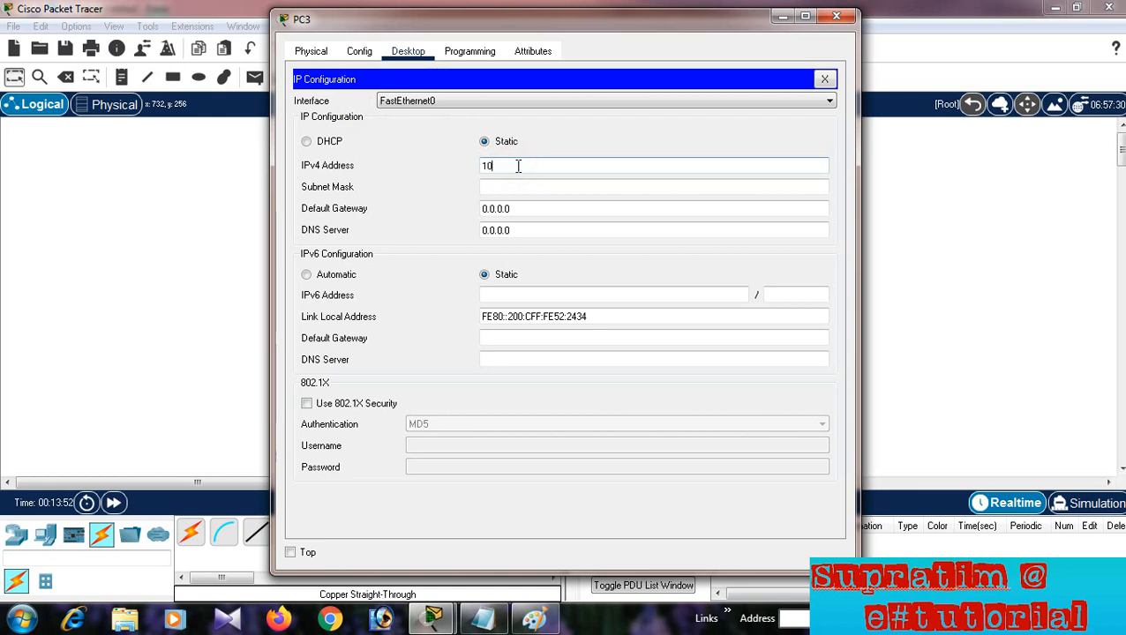
text(.10.1)
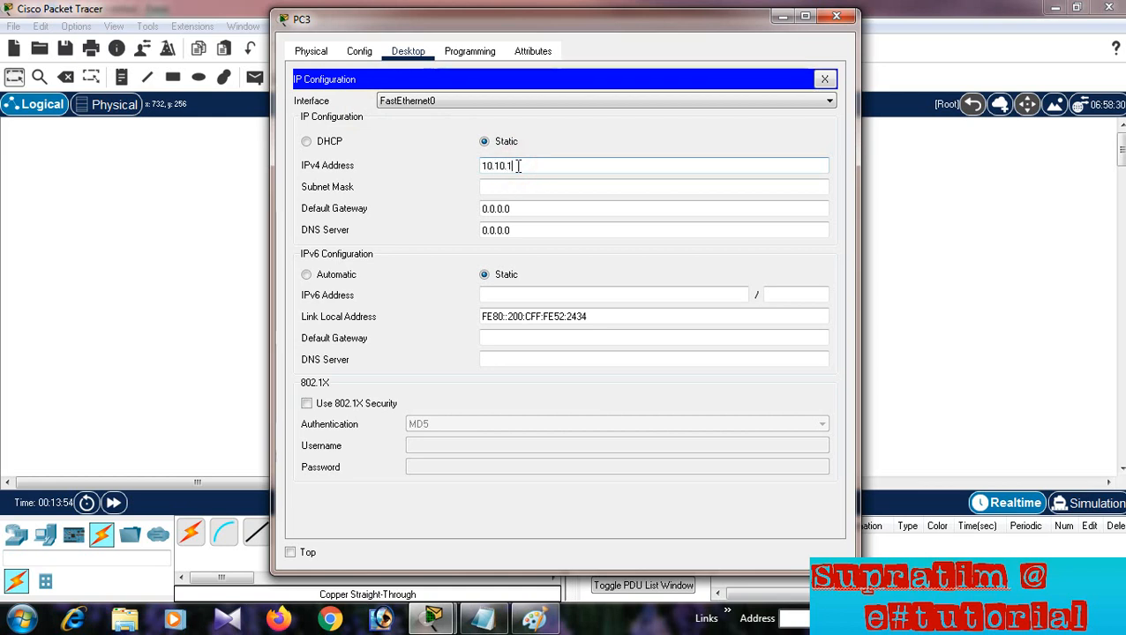
text(0.4)
click(840, 15)
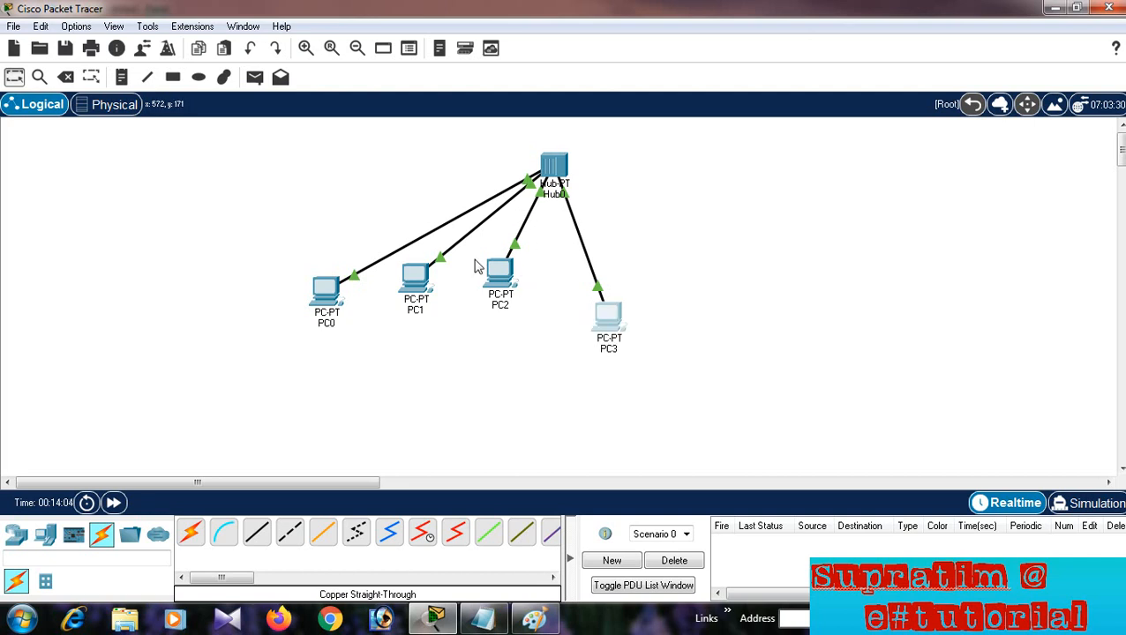
In Simulation mode, add a simple PDU from PC0 to PC2 and play the simulation
mouse_move(494, 274)
mouse_move(323, 300)
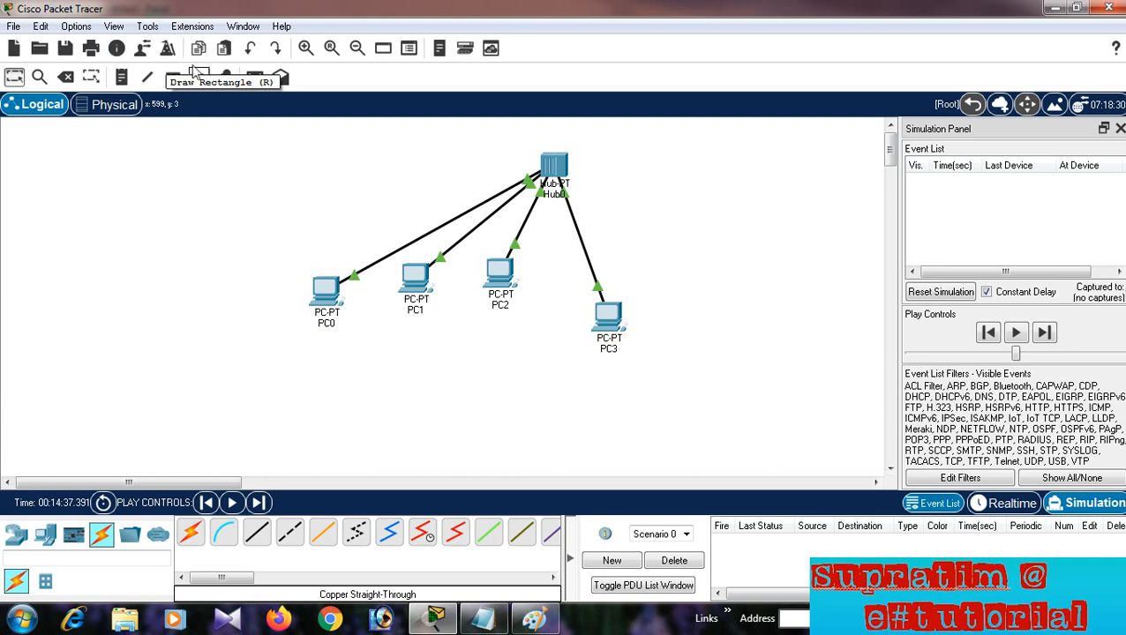
click(255, 81)
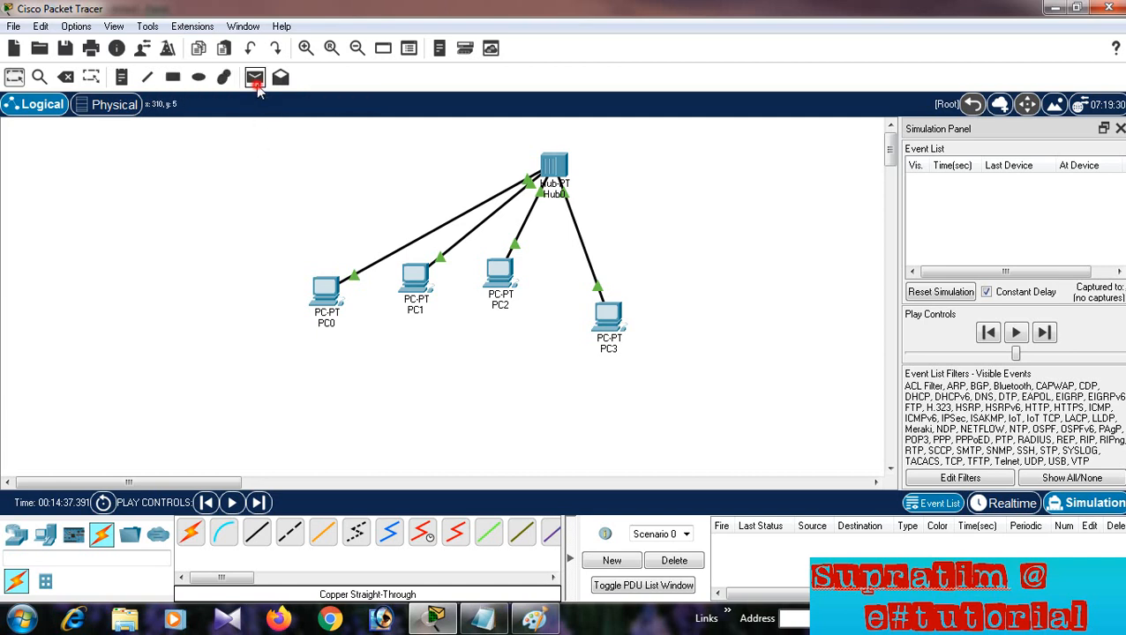
click(326, 293)
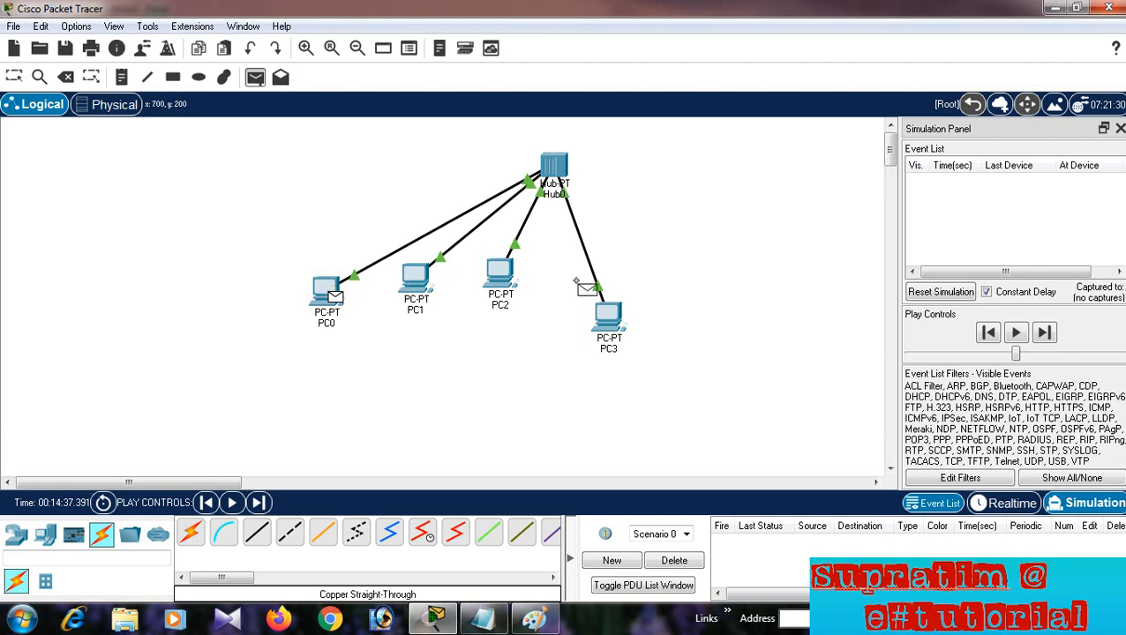
click(507, 277)
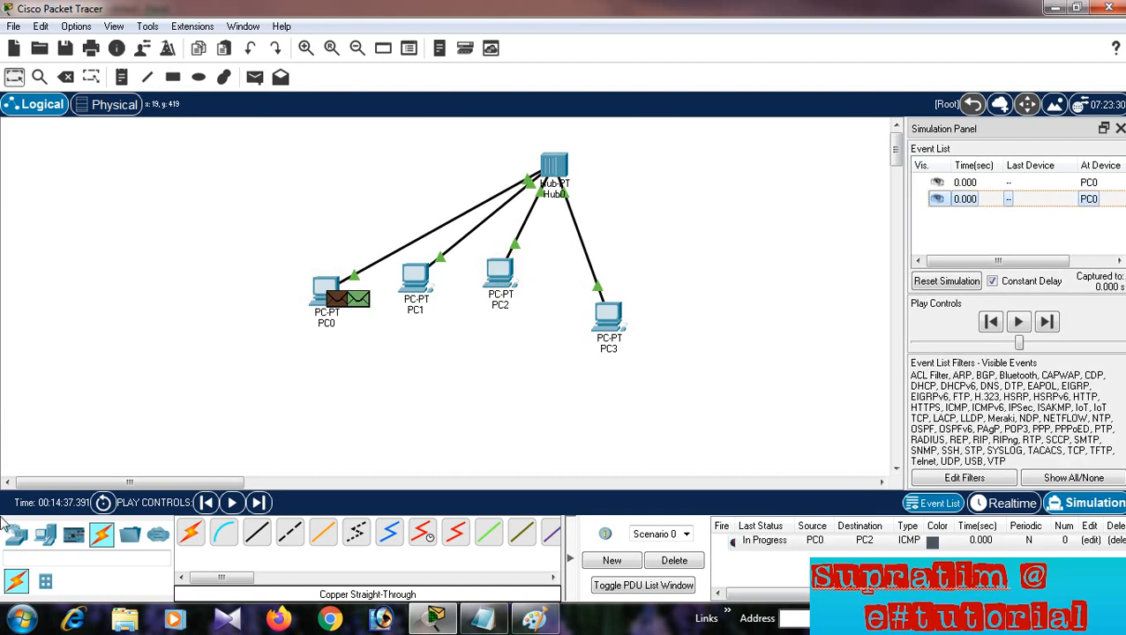
click(232, 509)
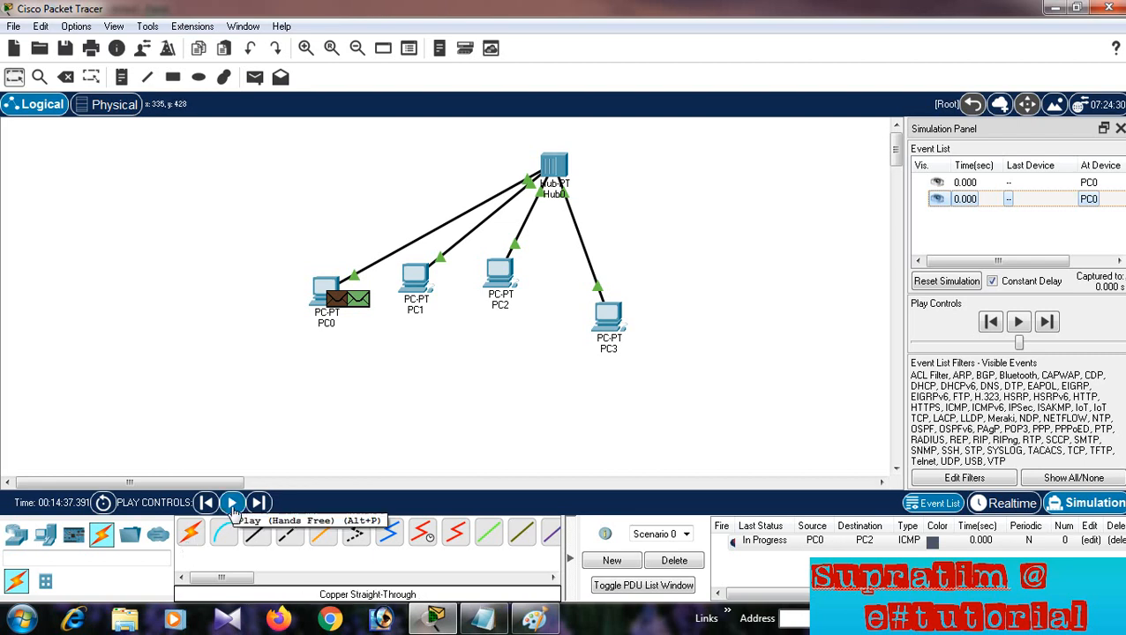